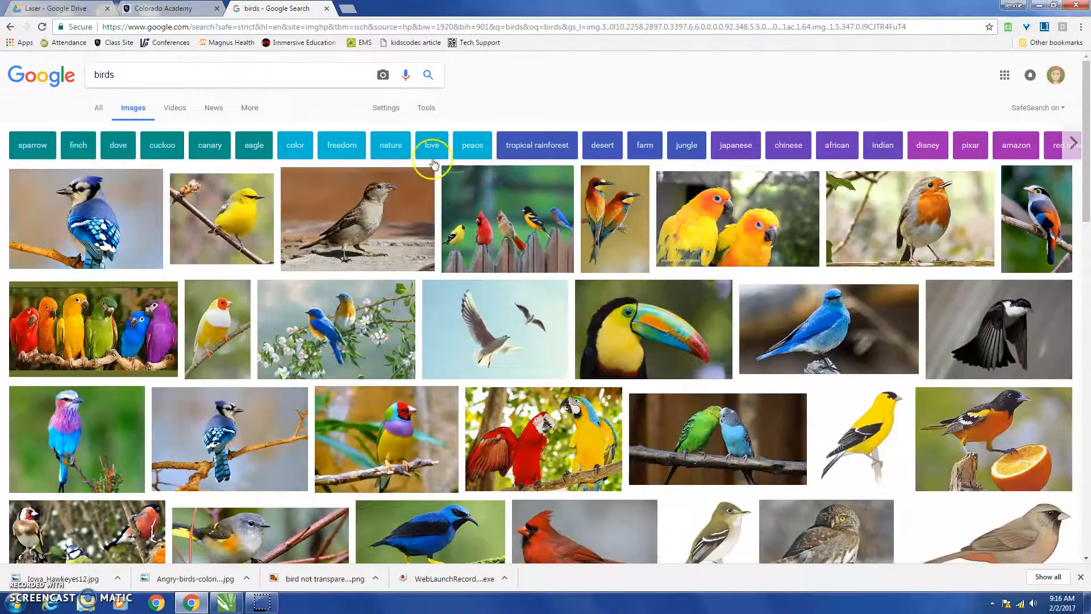
Step: Search the images for "bird" and preview the orange-breasted robin on a white background
click(182, 79)
key(Return)
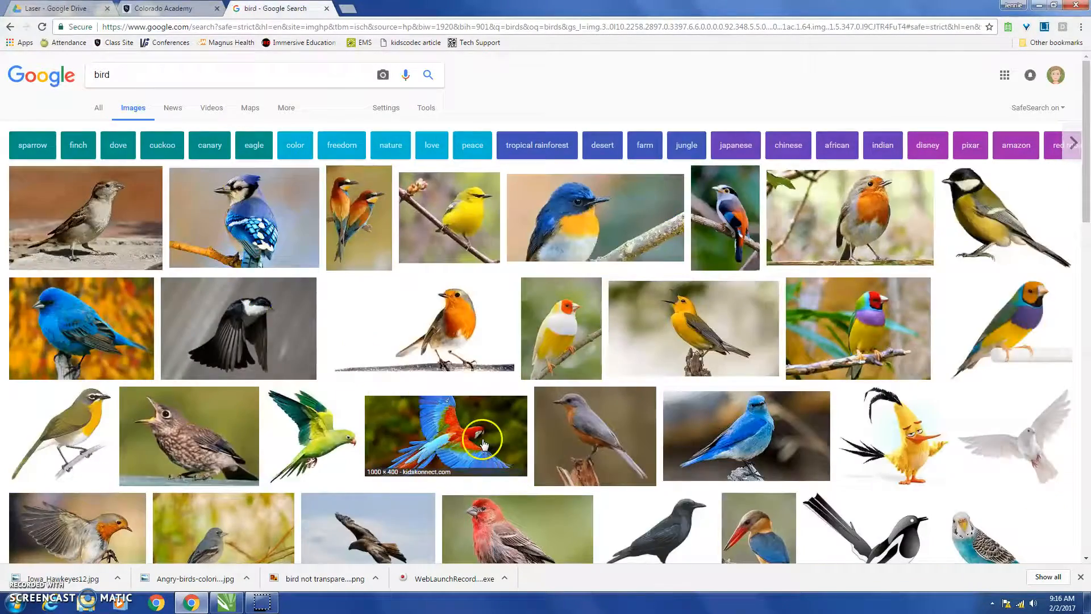
click(455, 324)
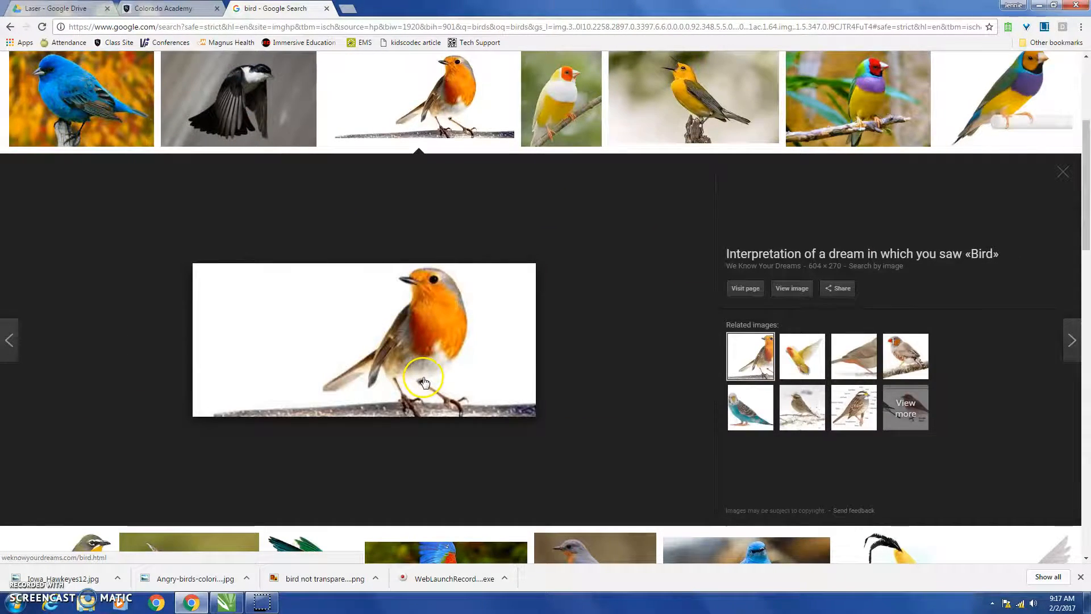
click(1061, 173)
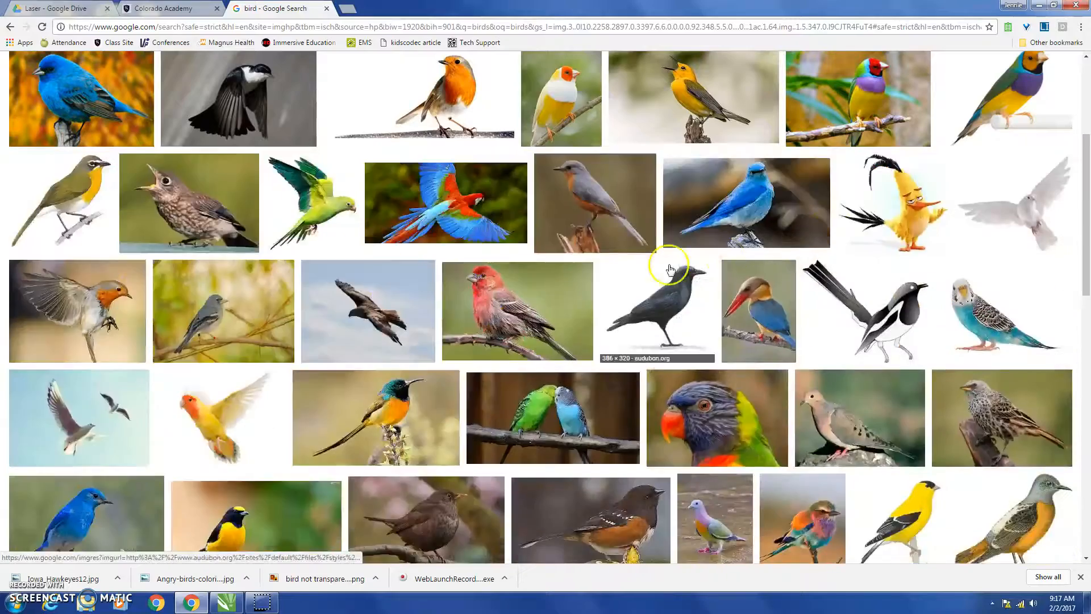
scroll(628, 275, up, 5)
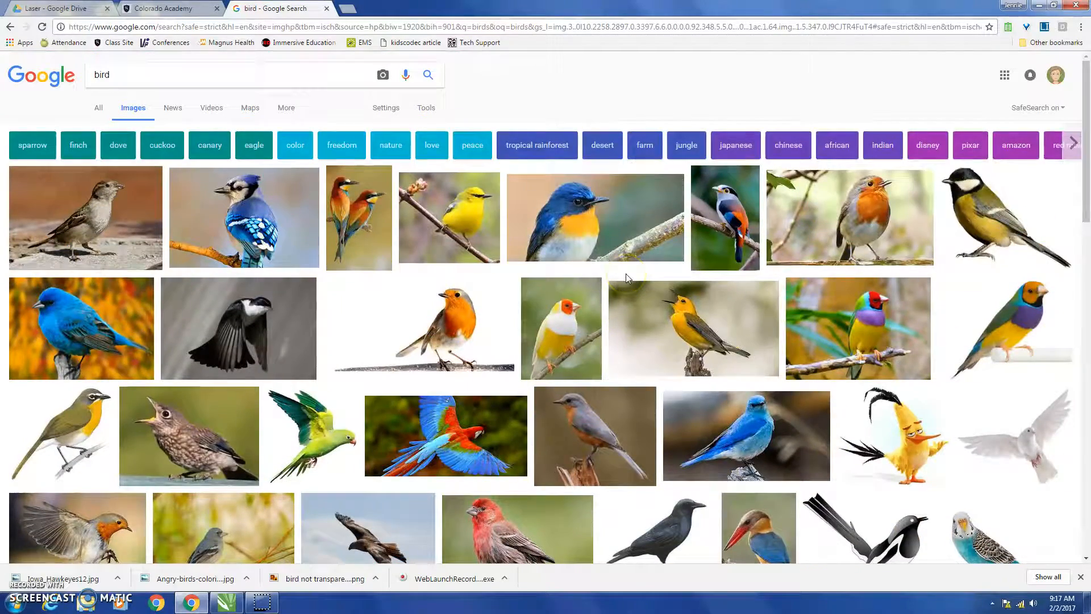
Step: Filter the bird image results by the Transparent color option
click(426, 109)
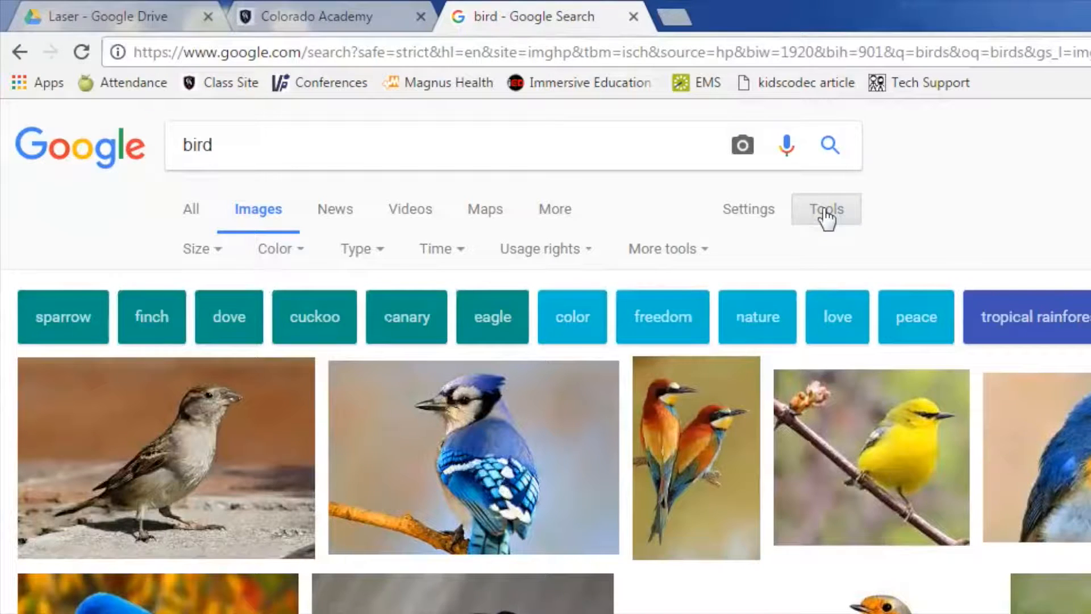
click(285, 251)
click(318, 390)
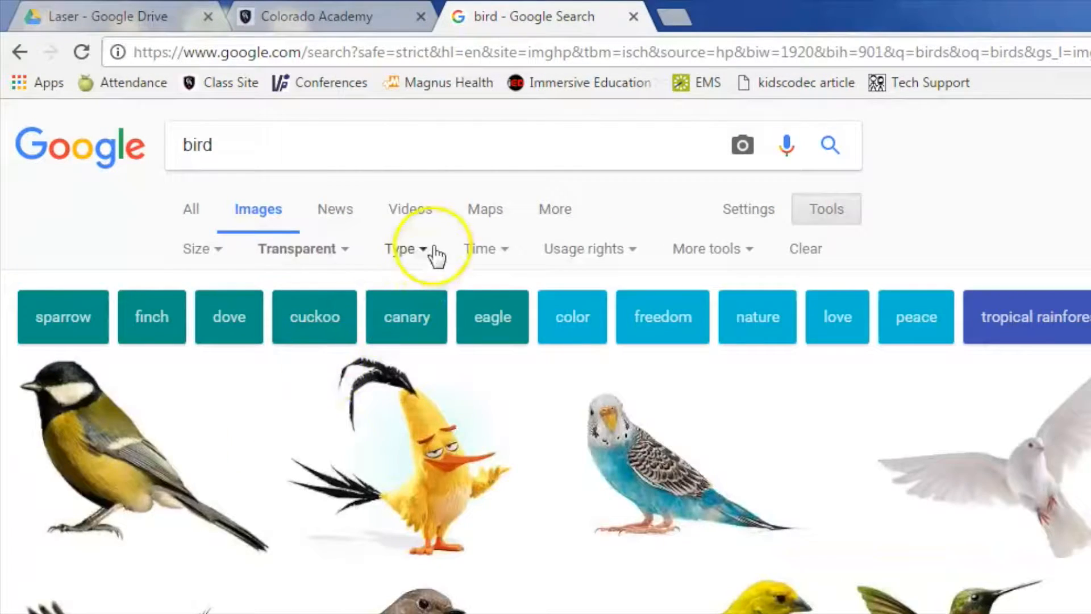
Step: Filter the transparent bird images by the Clip art type, and switch the type to Line drawing
click(427, 250)
click(442, 378)
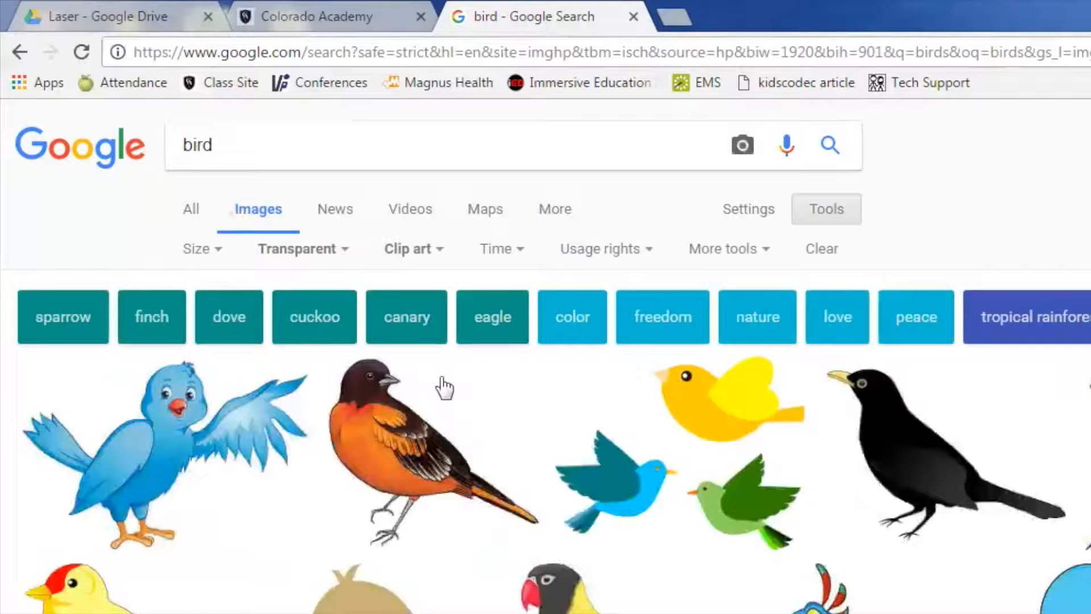
click(401, 251)
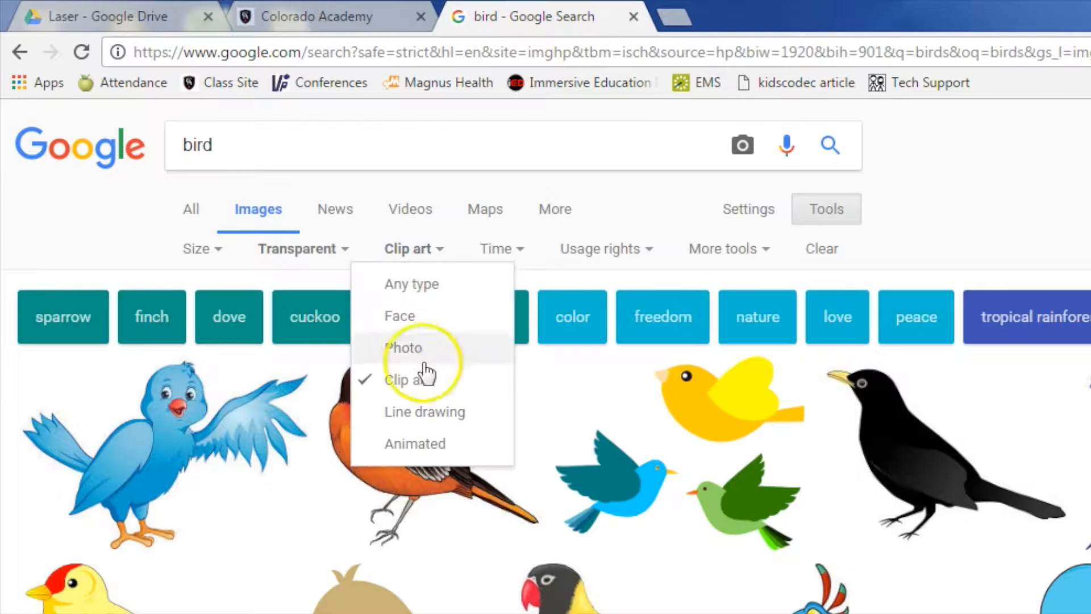
click(438, 410)
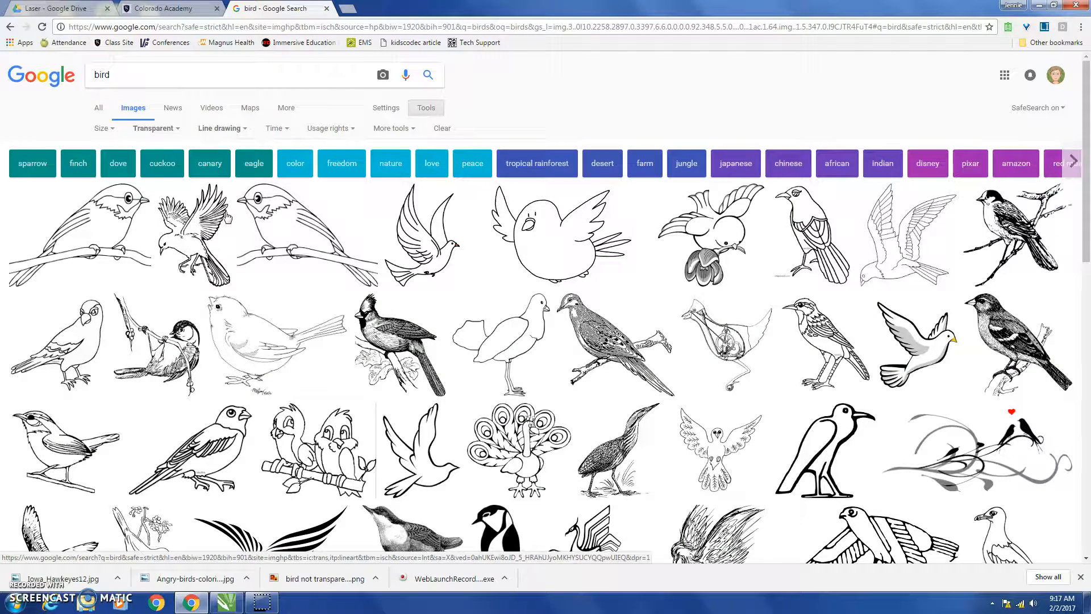
Step: Save the drawing of the bird flying with a flower to the Desktop as "Bird Flying with Flower.svg.hi.png"
click(720, 239)
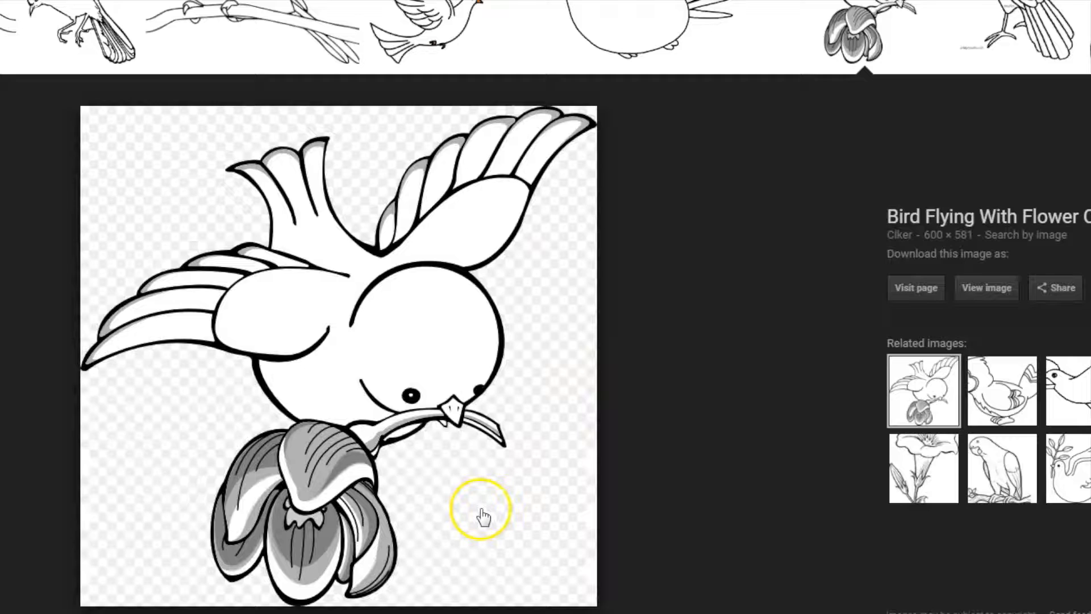
right_click(380, 289)
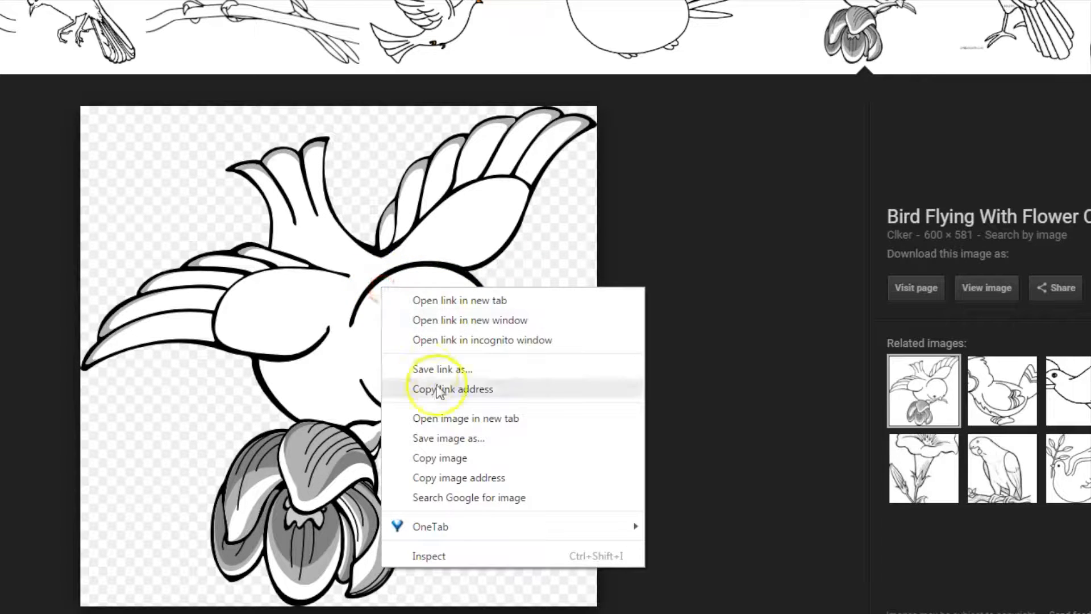
click(464, 441)
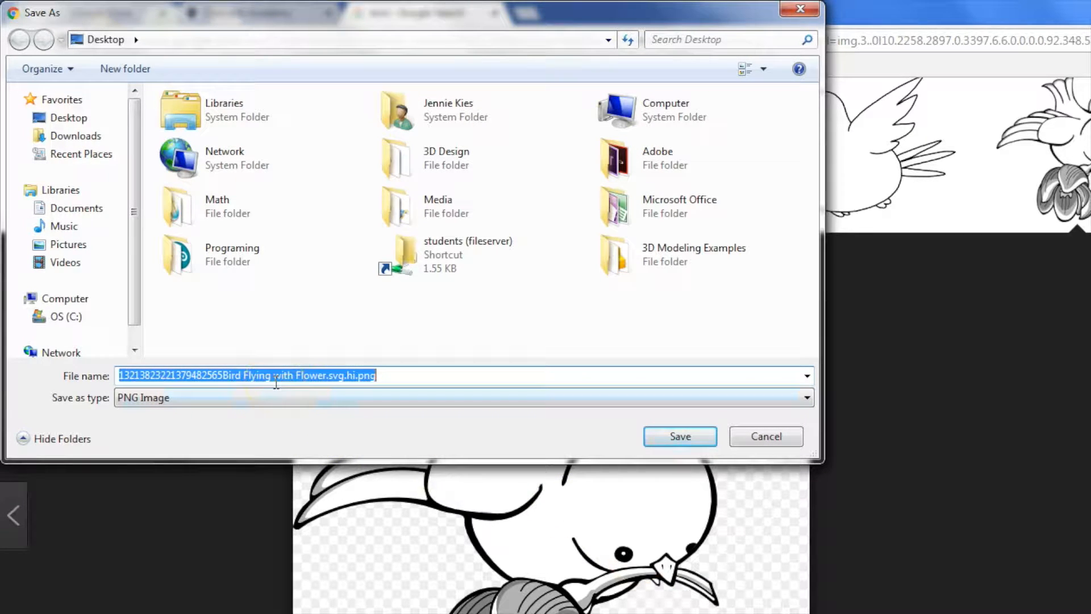
click(226, 376)
key(BackSpace)
key(BackSpace)
key(BackSpace)
key(BackSpace)
key(BackSpace)
key(BackSpace)
key(BackSpace)
key(BackSpace)
key(BackSpace)
key(BackSpace)
key(BackSpace)
key(BackSpace)
key(BackSpace)
key(BackSpace)
key(BackSpace)
key(BackSpace)
key(BackSpace)
key(BackSpace)
key(BackSpace)
key(BackSpace)
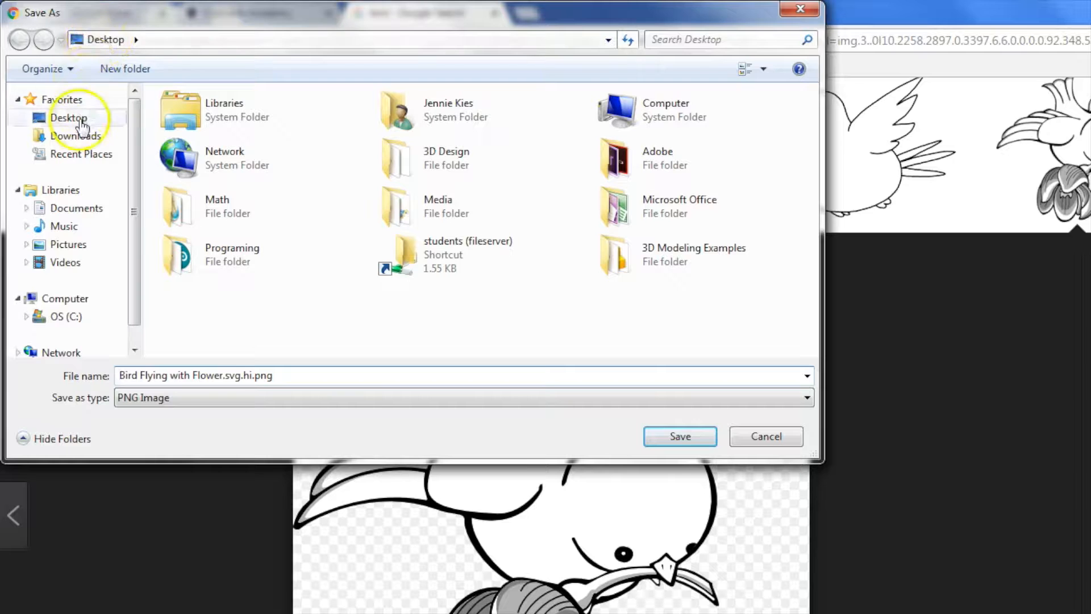
click(694, 436)
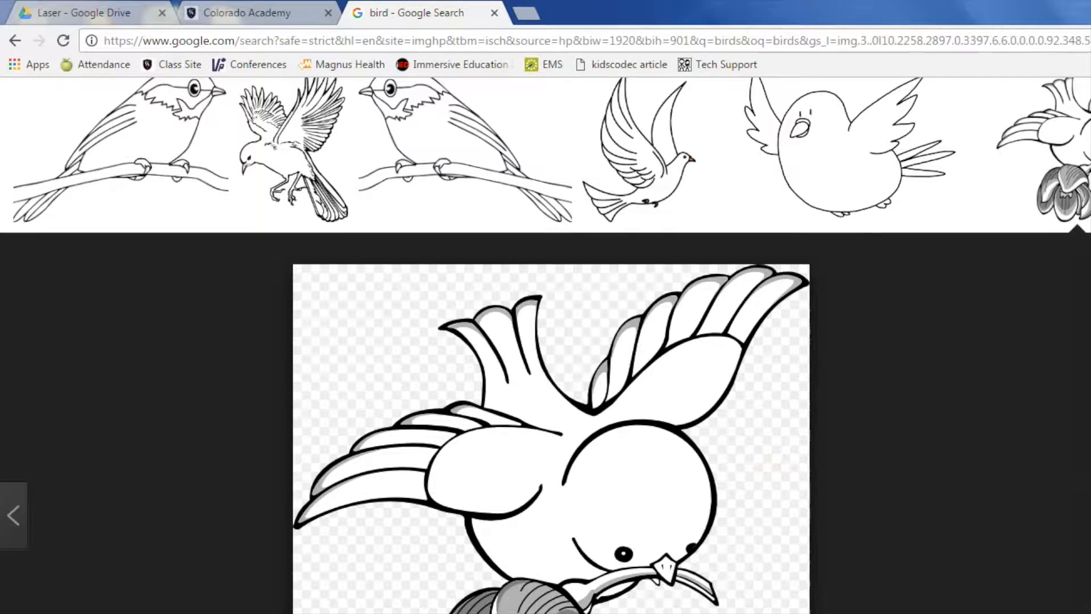
Step: Save the line drawing of the left-facing bird on a branch to the Desktop as Angry-birds-coloring-pages-girl-2.jpg
click(292, 234)
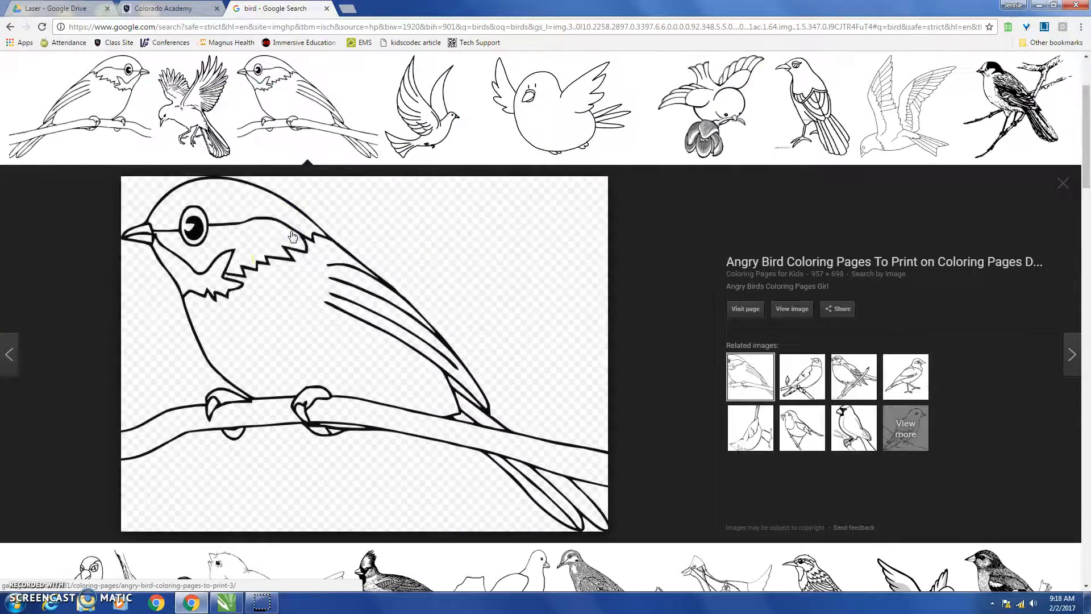
right_click(381, 314)
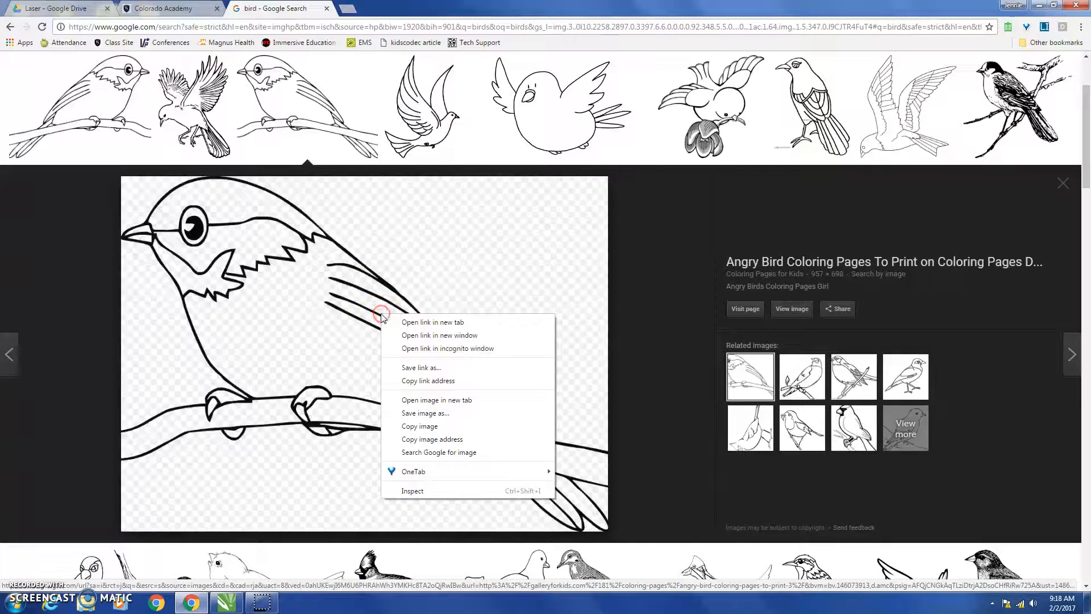
click(437, 413)
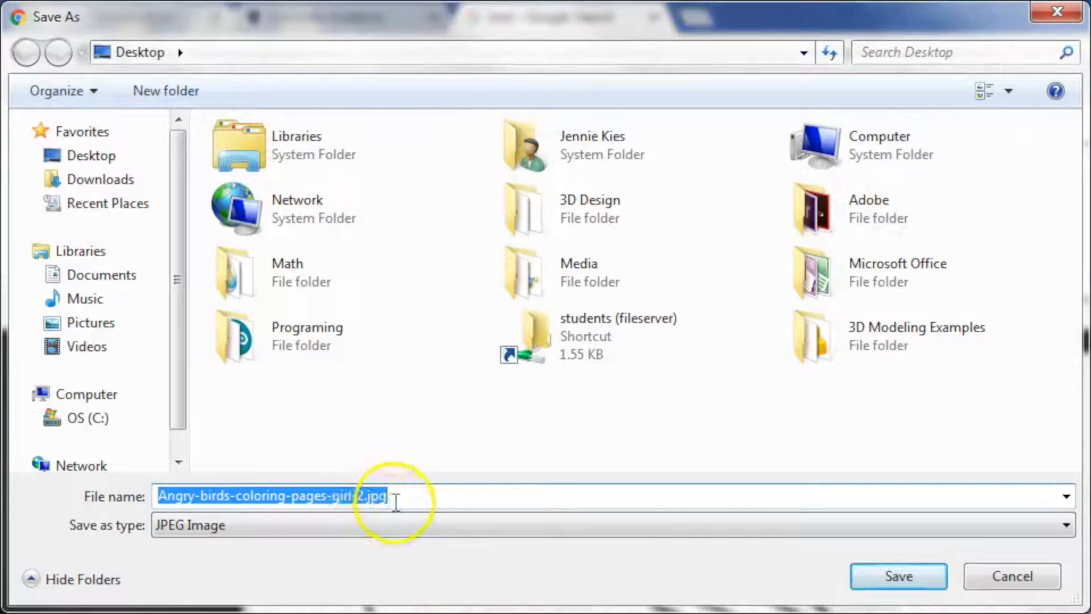
click(384, 519)
click(384, 520)
click(376, 502)
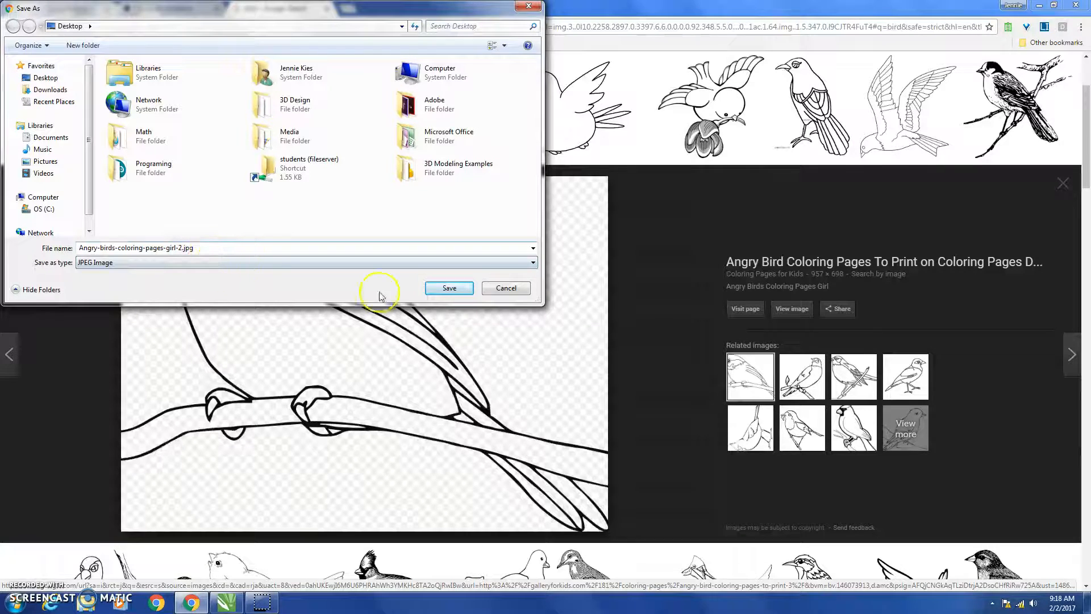
click(449, 288)
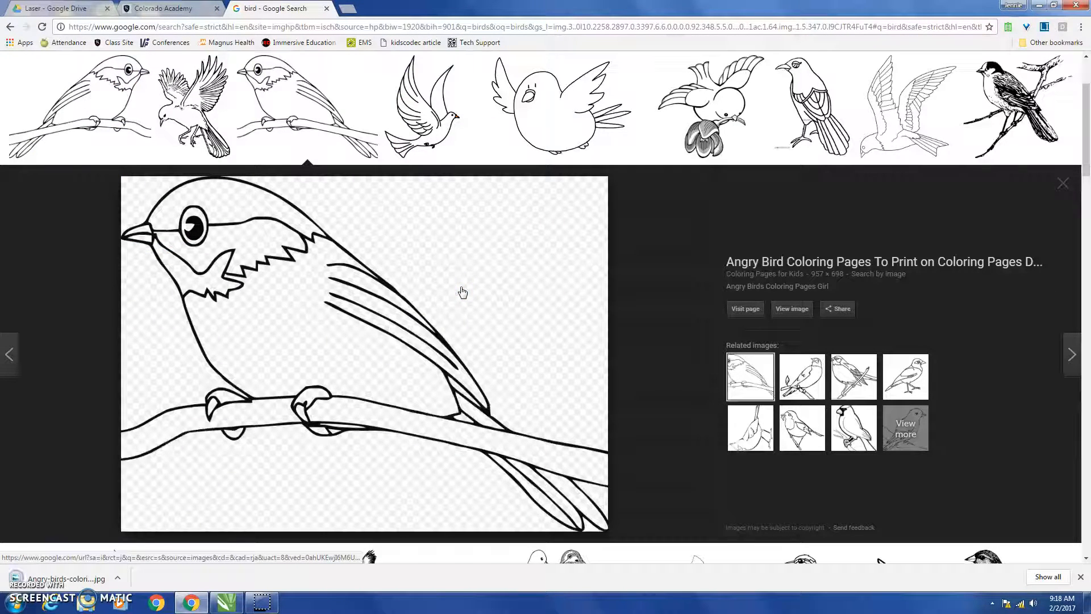
Step: Close the image preview and search the images for "hawkeye logo"
click(1062, 183)
scroll(476, 276, up, 3)
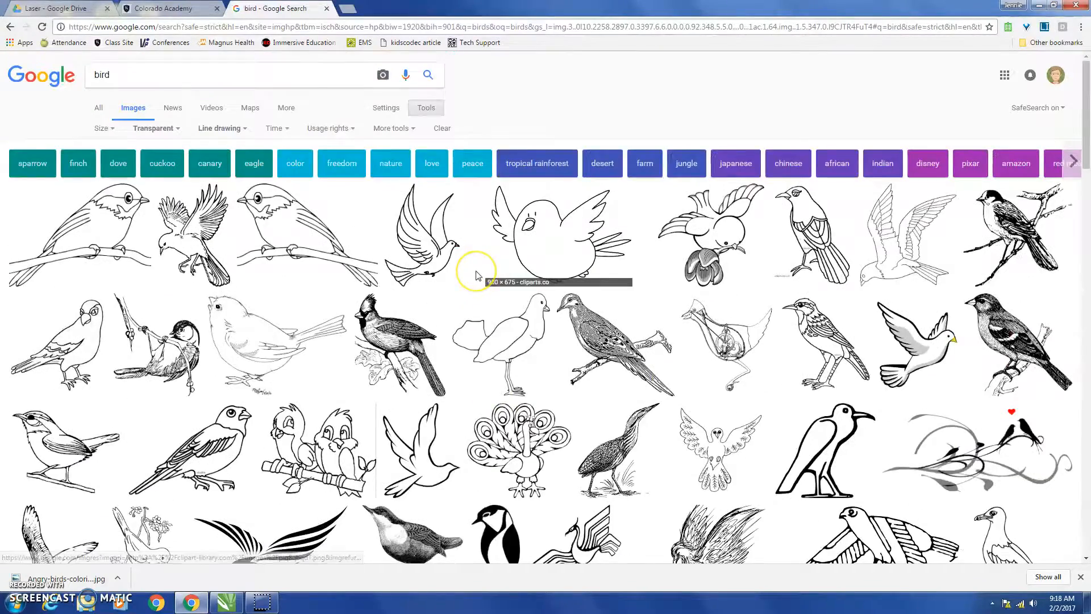
text(hawkeye)
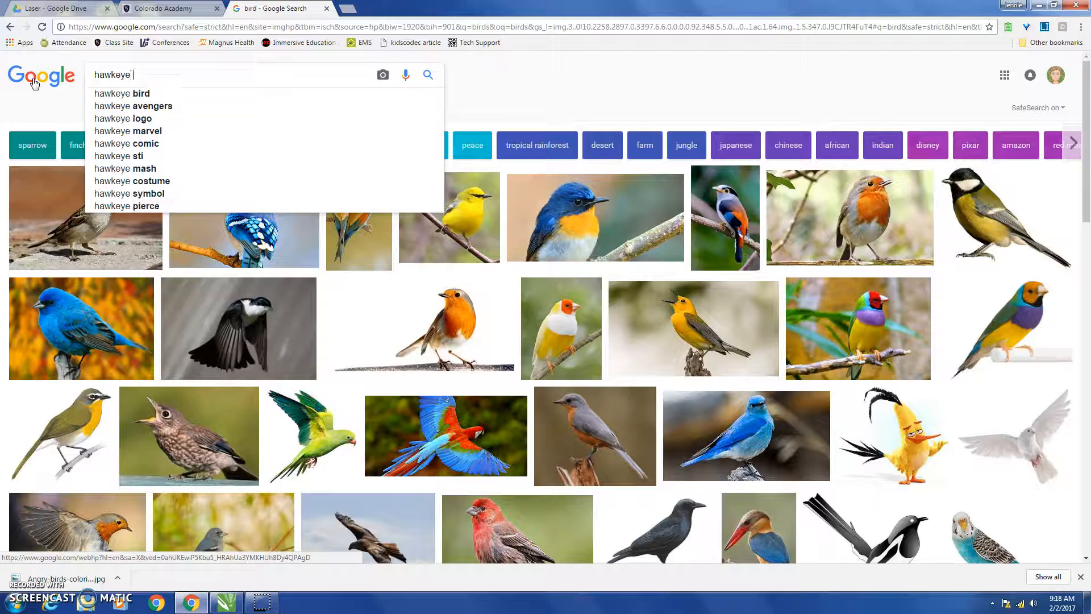
click(122, 119)
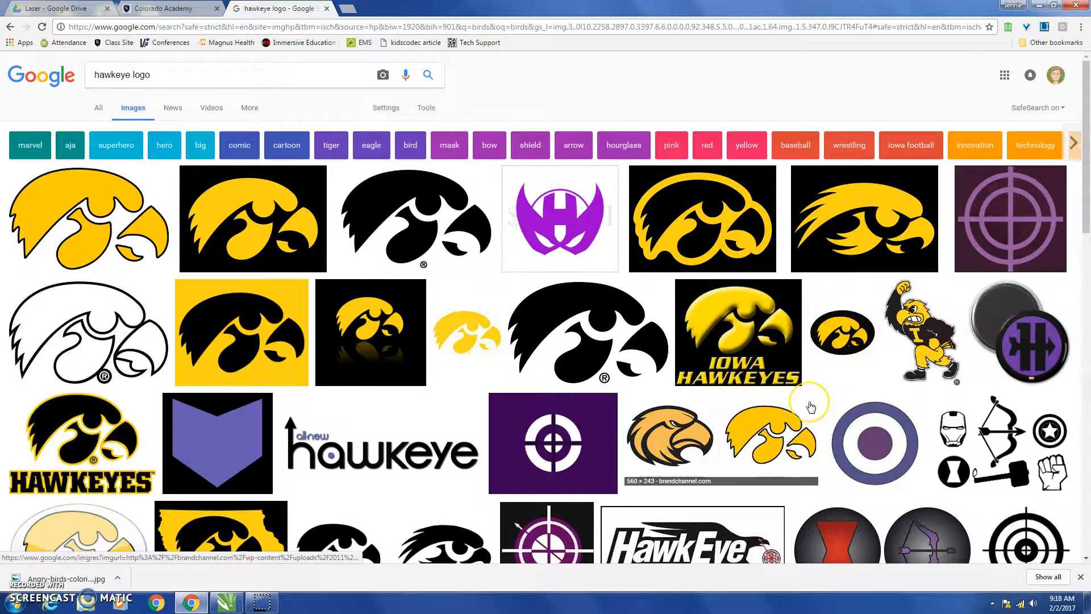
Step: Save the Iowa Hawkeyes logo set inside the yellow state outline to the Desktop as Iowa_Hawkeyes12.jpg
scroll(813, 405, down, 5)
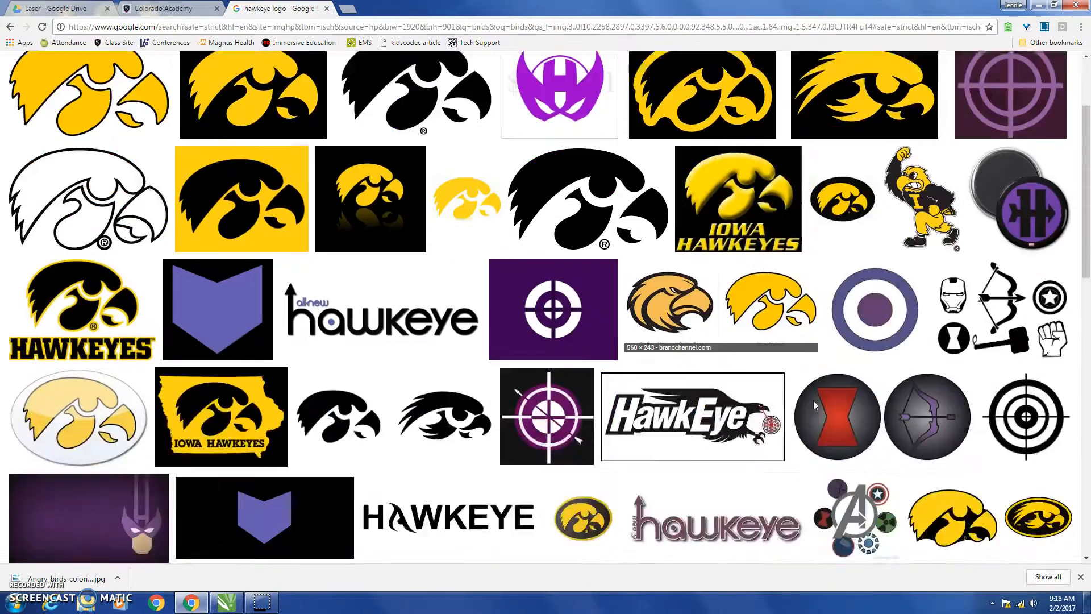
scroll(814, 405, down, 3)
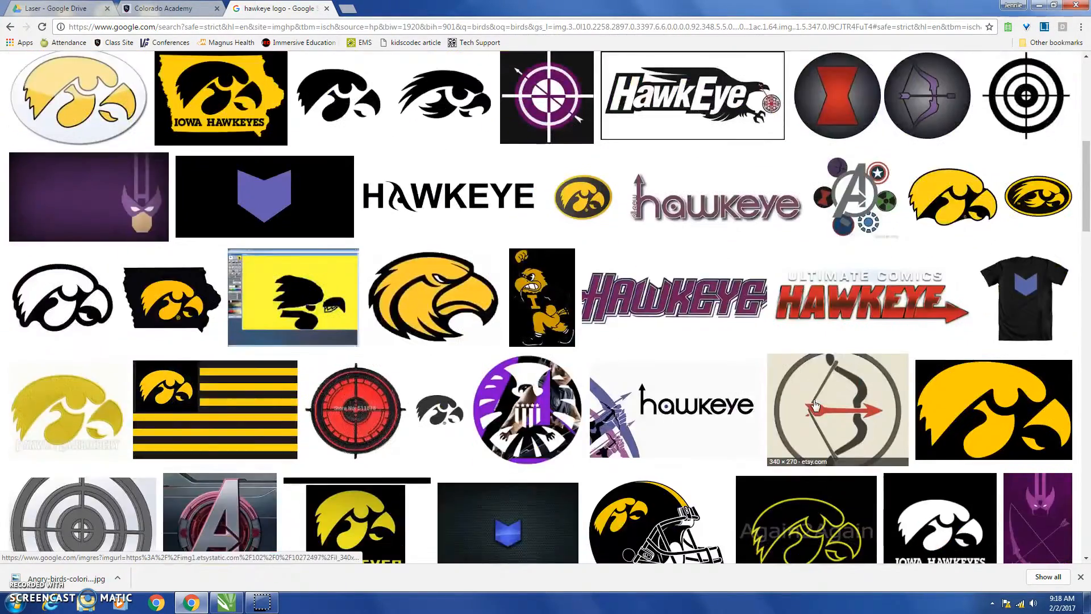
scroll(814, 405, up, 3)
click(211, 266)
right_click(348, 292)
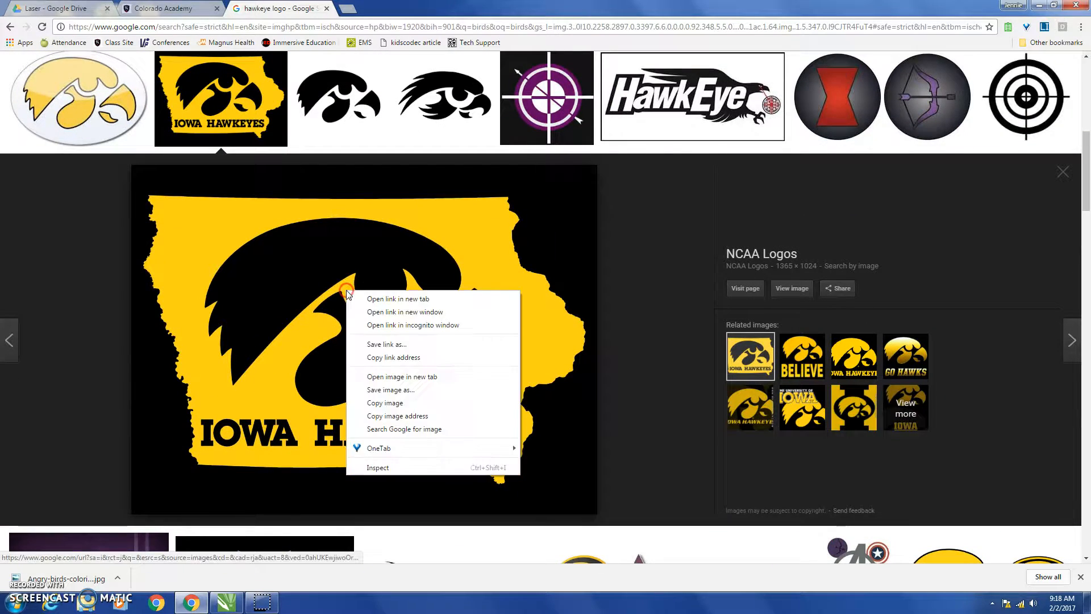
click(404, 389)
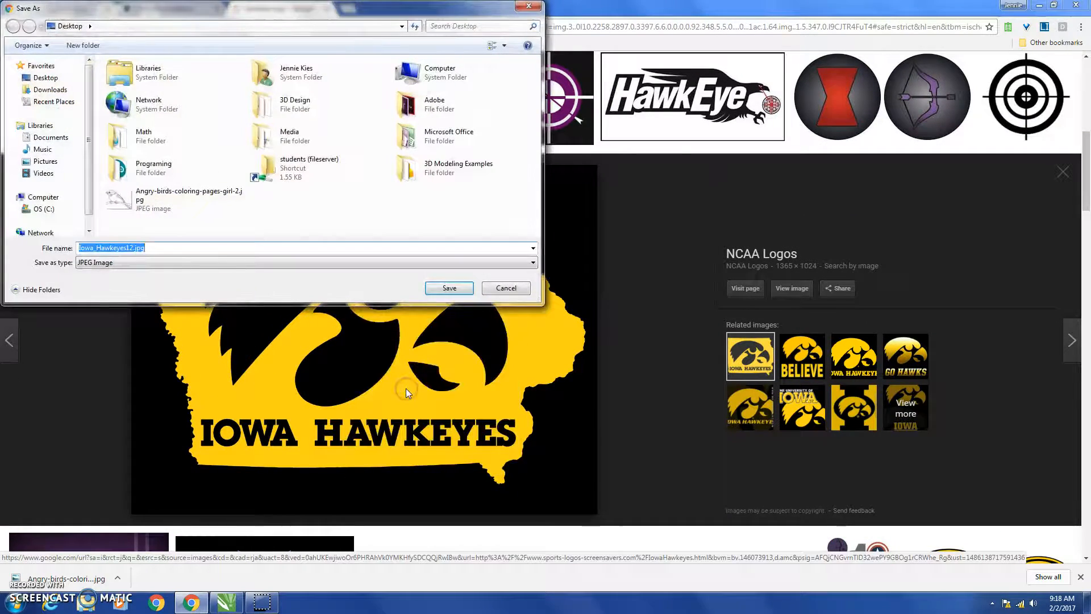
click(445, 288)
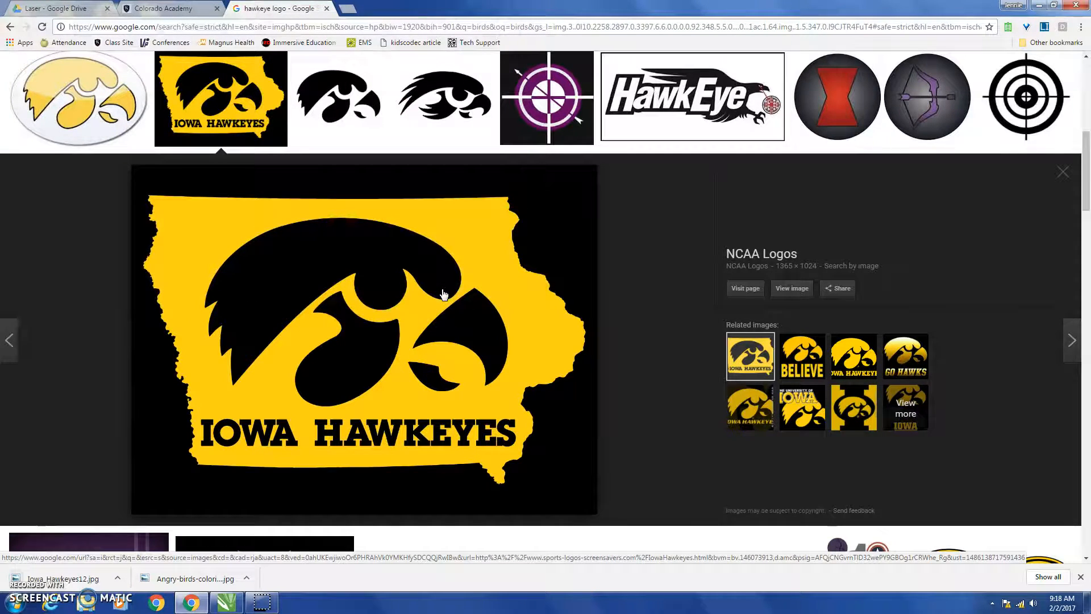
Step: Switch to CorelDRAW, import "Bird Flying with Flower.svg.hi.png" from the Desktop, and place it inside the first rectangle
click(1039, 5)
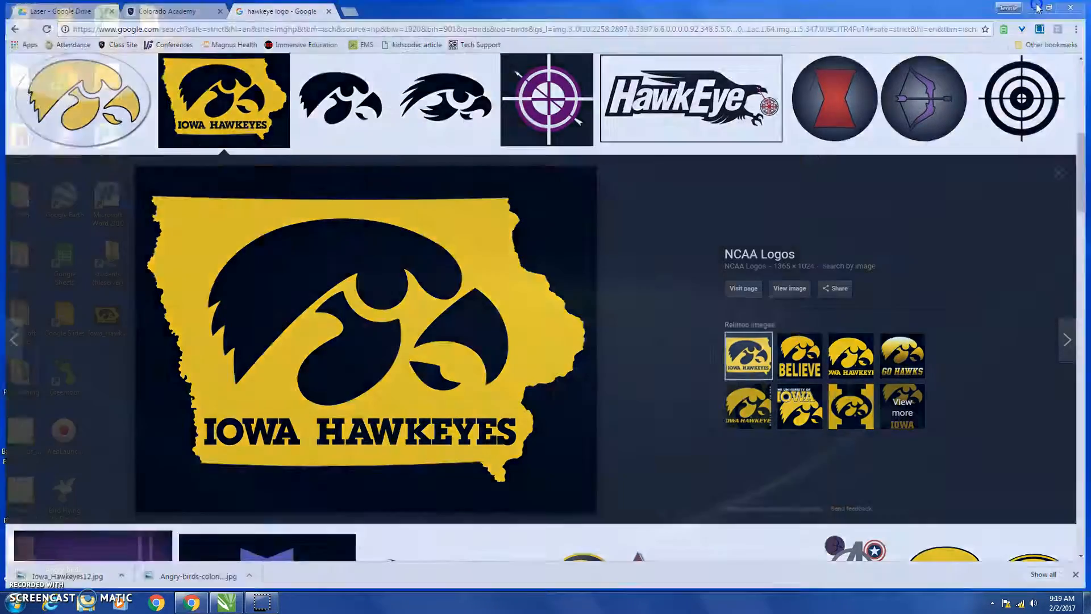
click(226, 601)
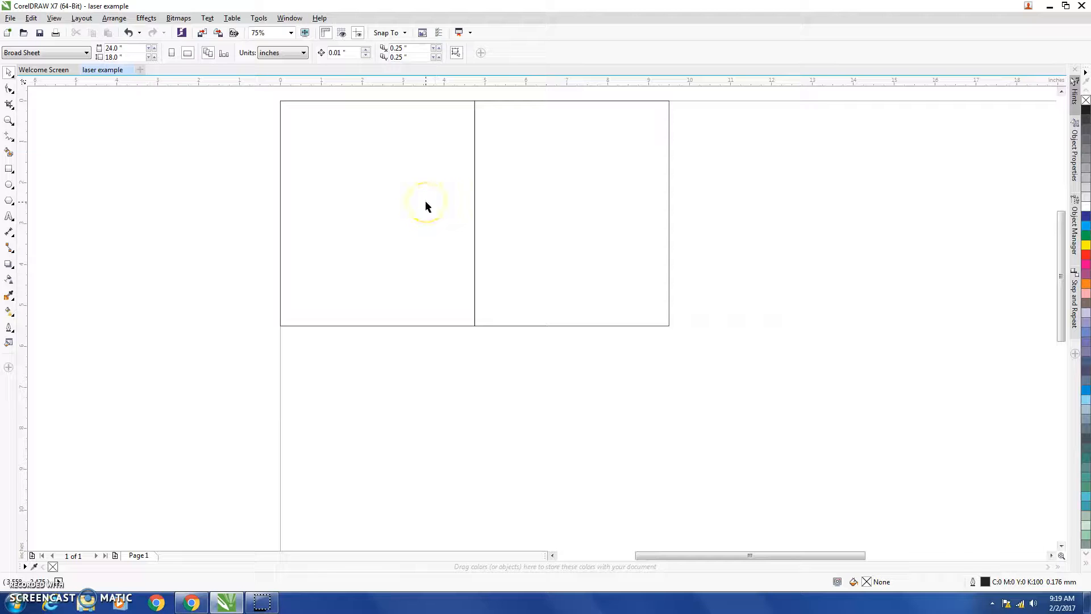
click(10, 17)
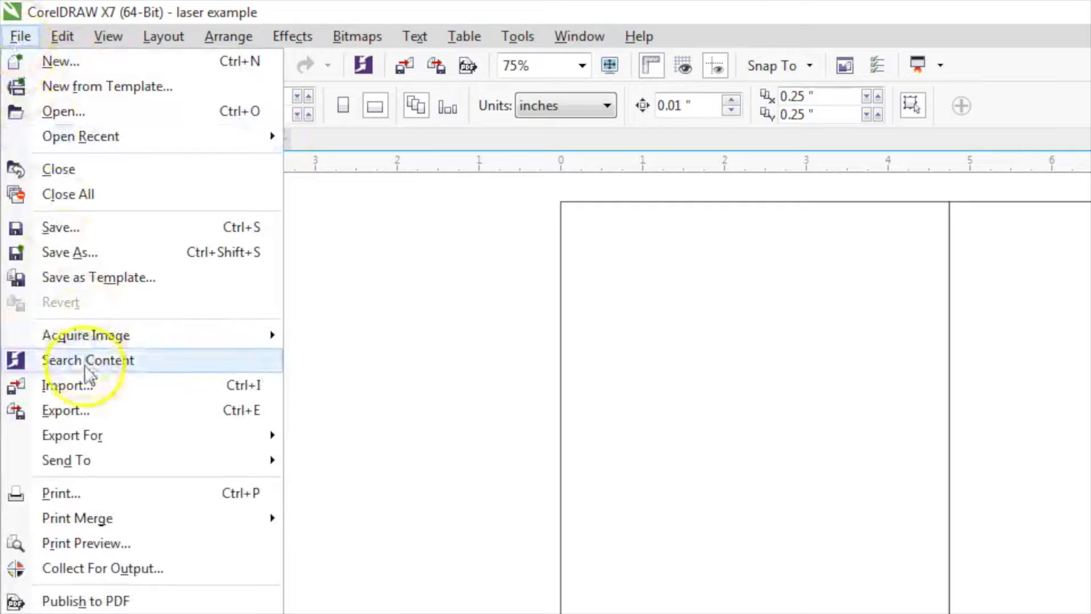
click(93, 391)
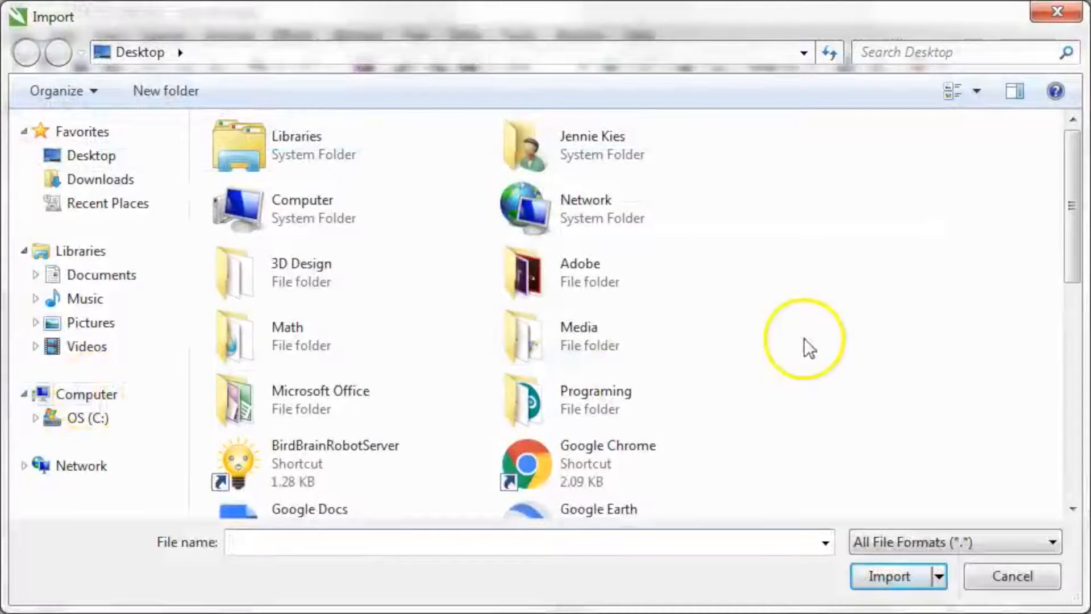
scroll(801, 346, down, 5)
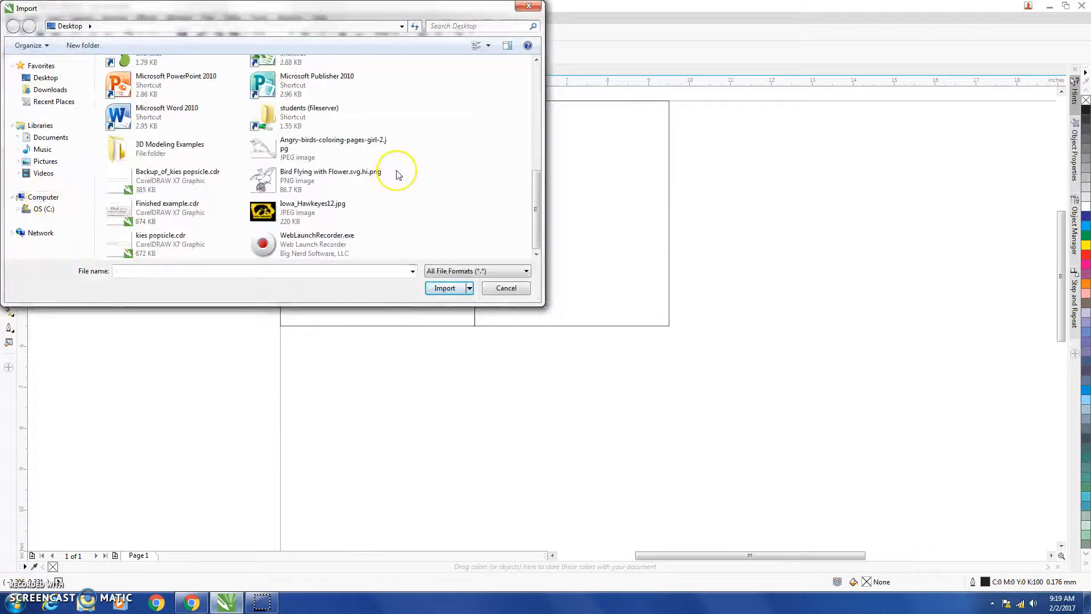
click(277, 180)
click(445, 288)
click(331, 165)
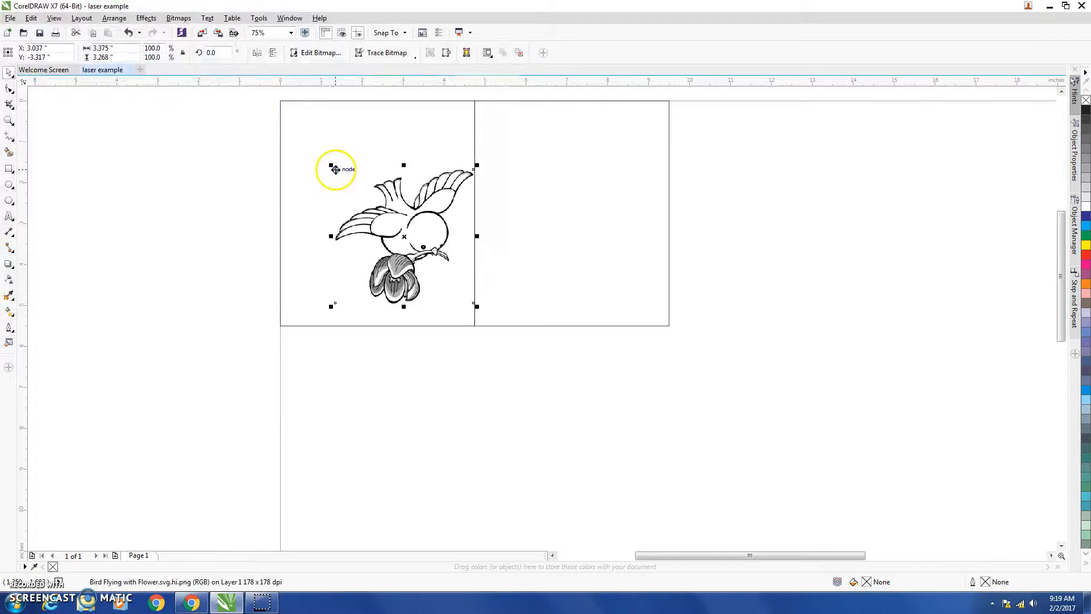
drag(419, 236, 388, 220)
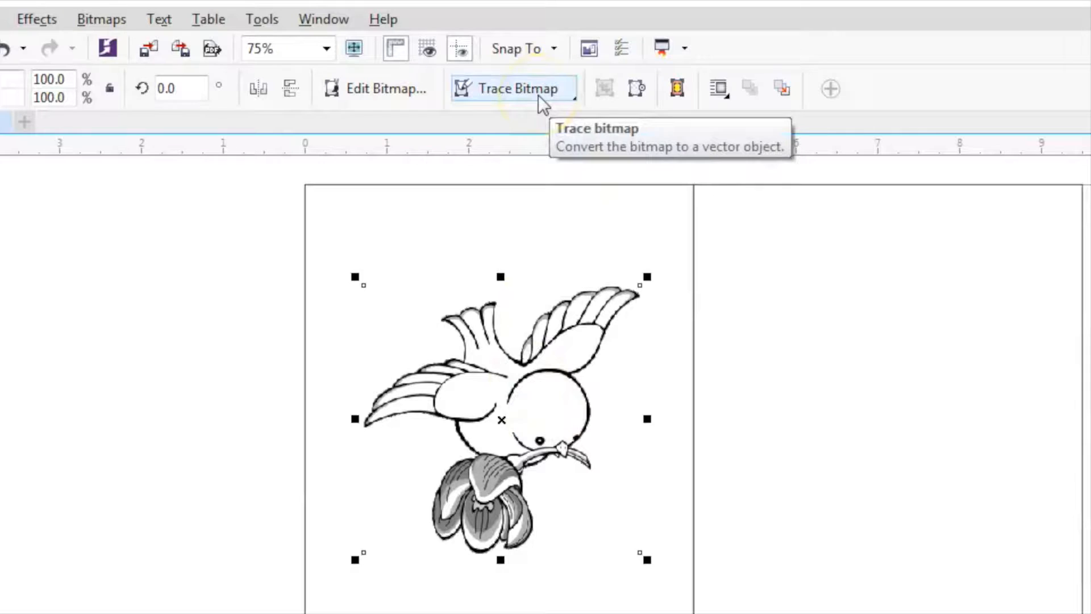
Step: Convert the flying bird bitmap to vectors with Quick Trace and move the traced bird into the second rectangle
click(538, 94)
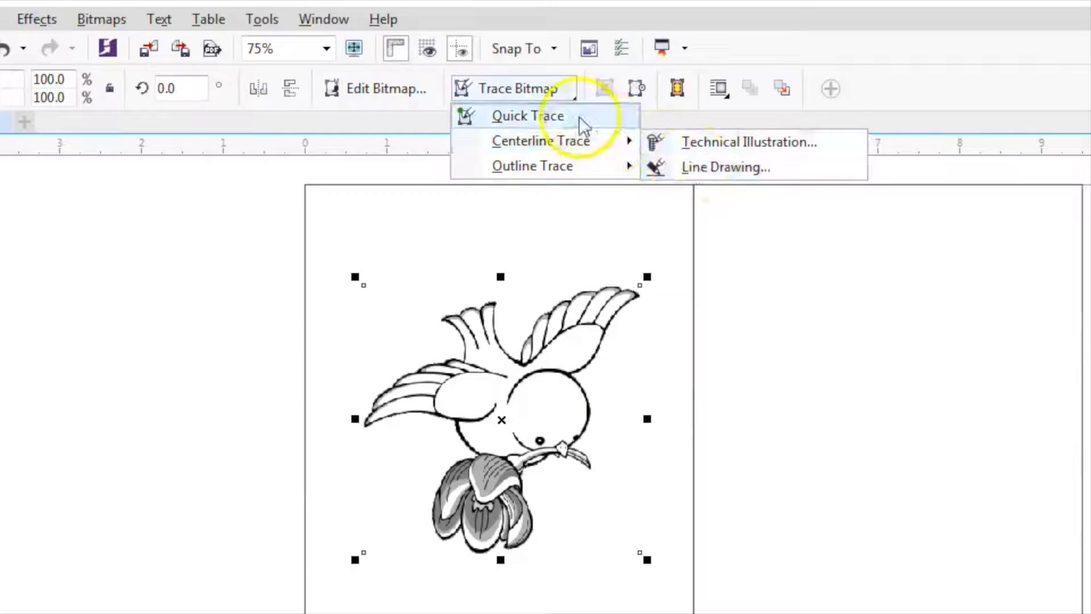
click(578, 117)
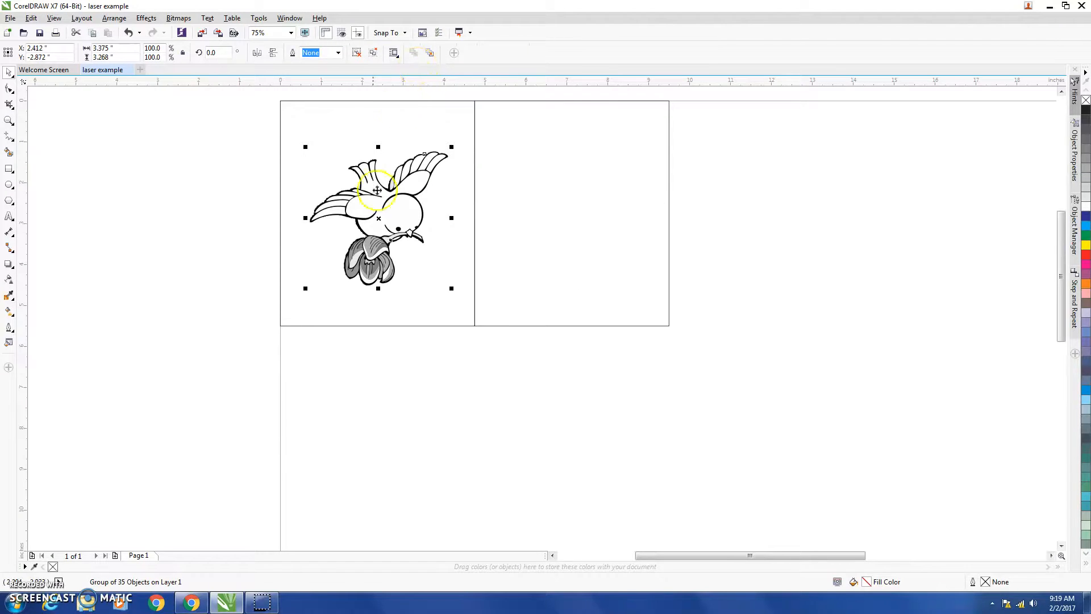
mouse_move(372, 219)
mouse_down()
mouse_move(414, 207)
mouse_move(499, 228)
mouse_move(549, 216)
mouse_up()
Step: Delete the original flying bird bitmap and move the traced bird back into the first rectangle
click(390, 209)
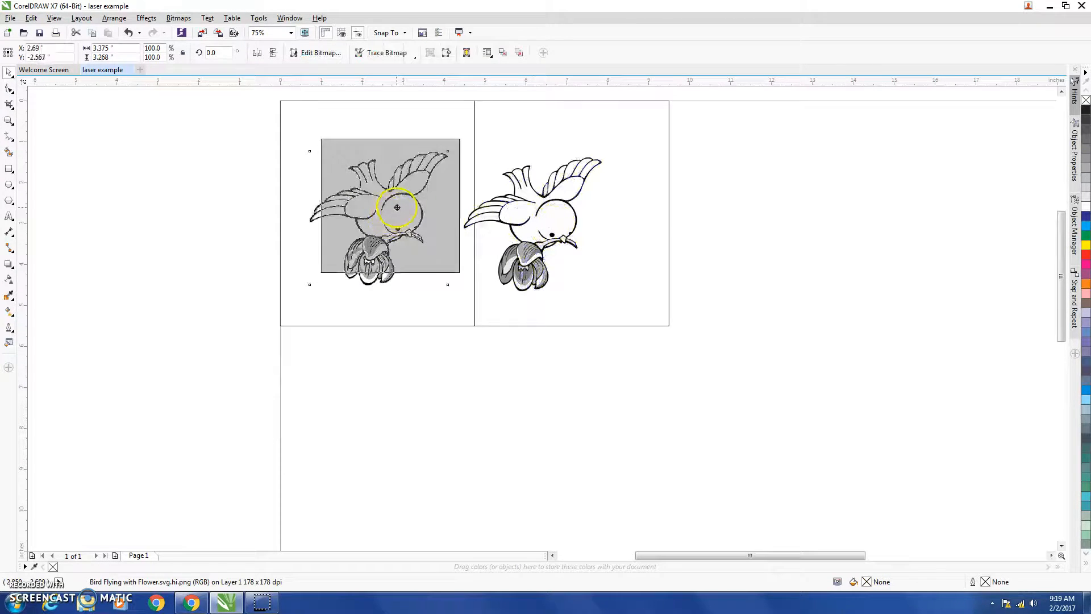
drag(390, 211, 387, 218)
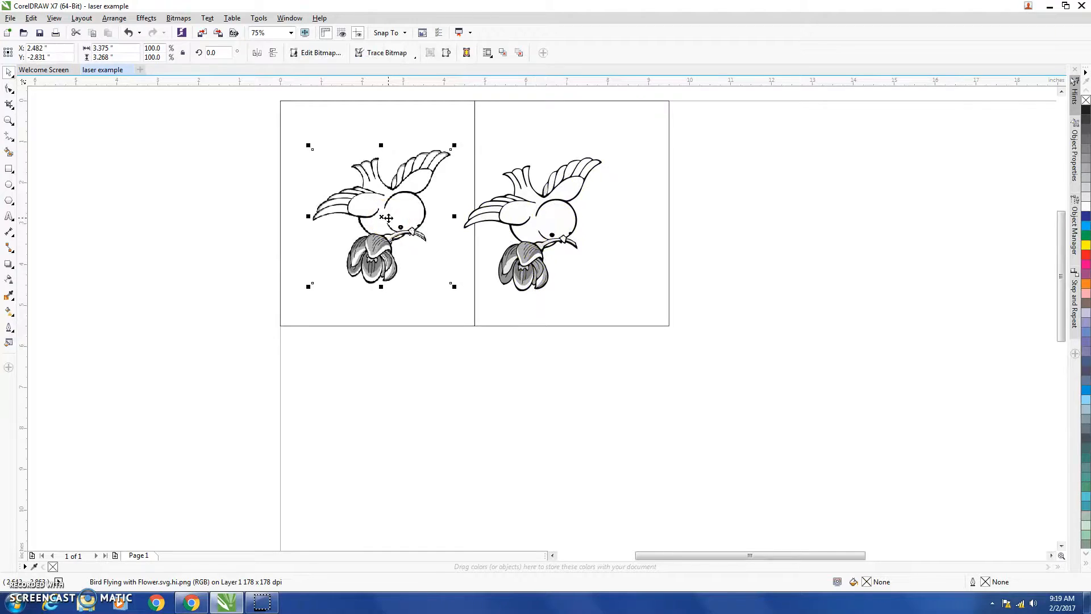
key(Delete)
click(533, 221)
drag(534, 222, 376, 218)
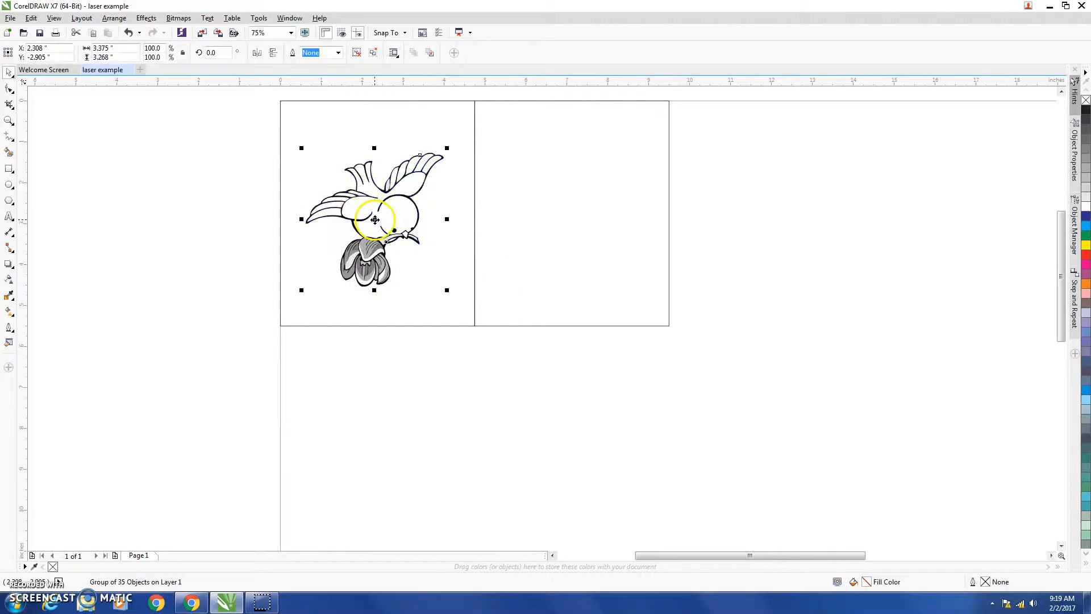
click(563, 286)
click(550, 368)
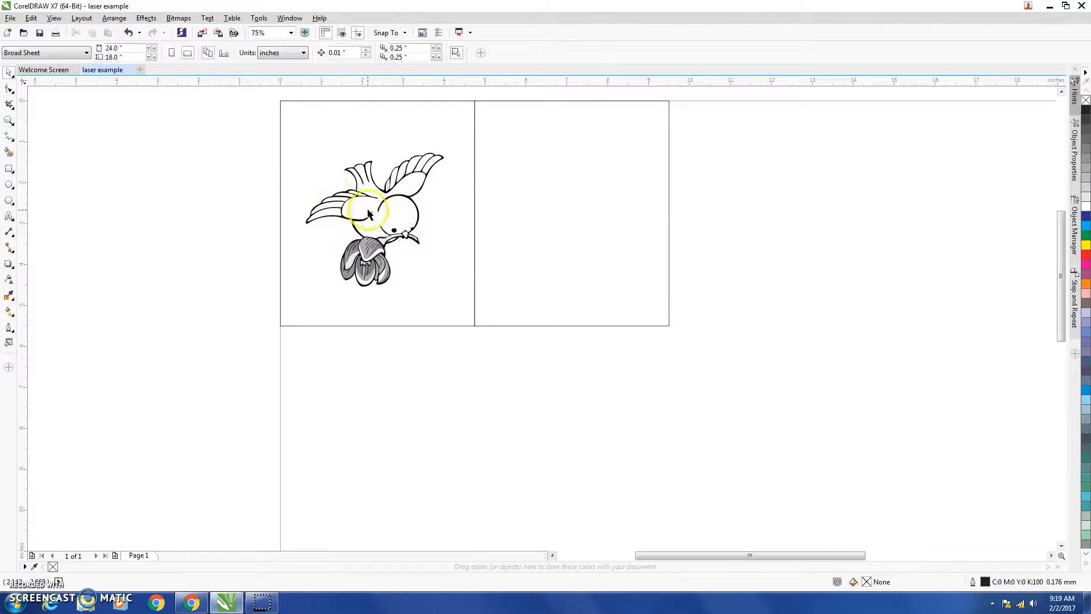
Step: Import Angry-birds-coloring-pages-girl-2.jpg from the Desktop and place it so it overlaps the second rectangle
click(10, 18)
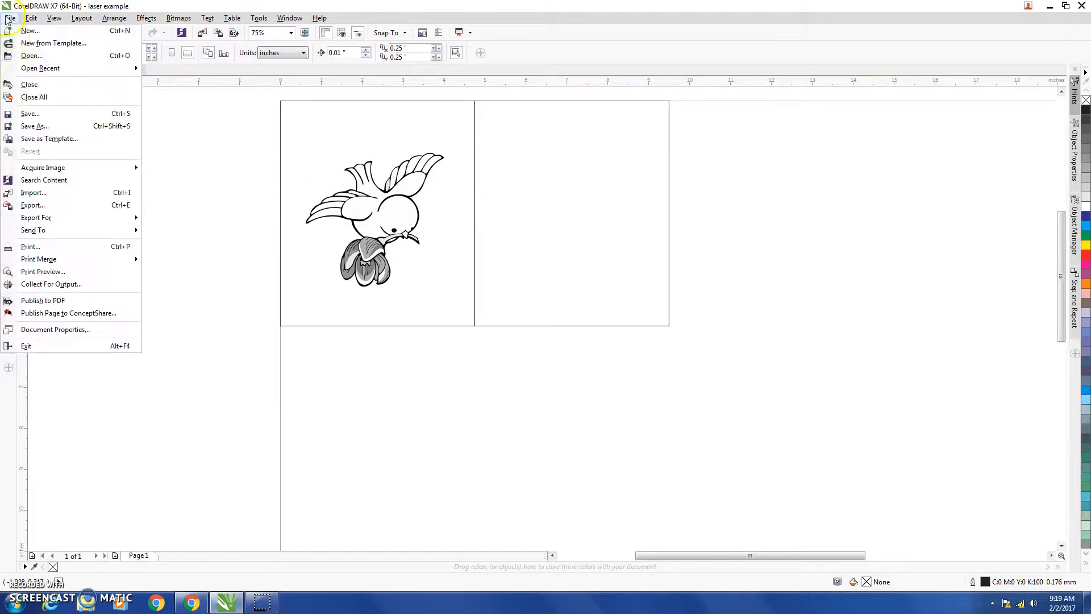
click(34, 192)
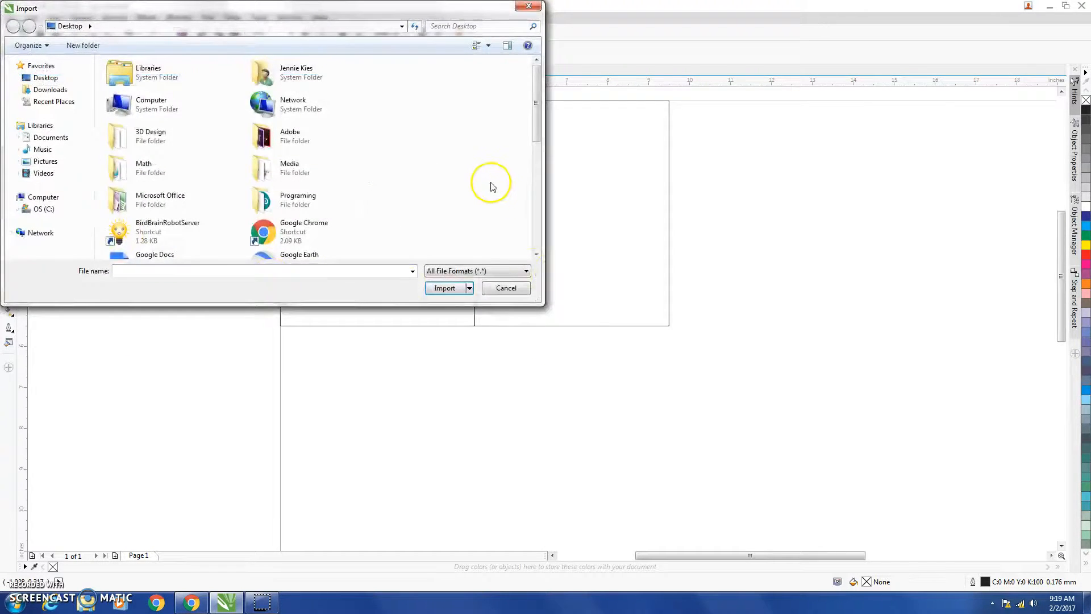
scroll(492, 185, down, 5)
click(287, 149)
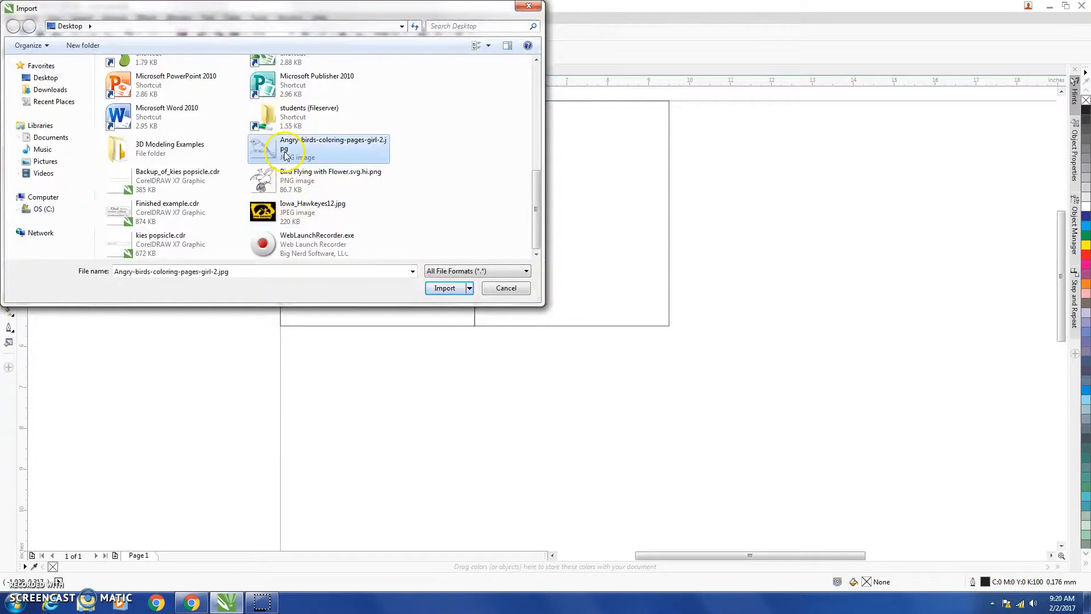
click(444, 287)
click(528, 192)
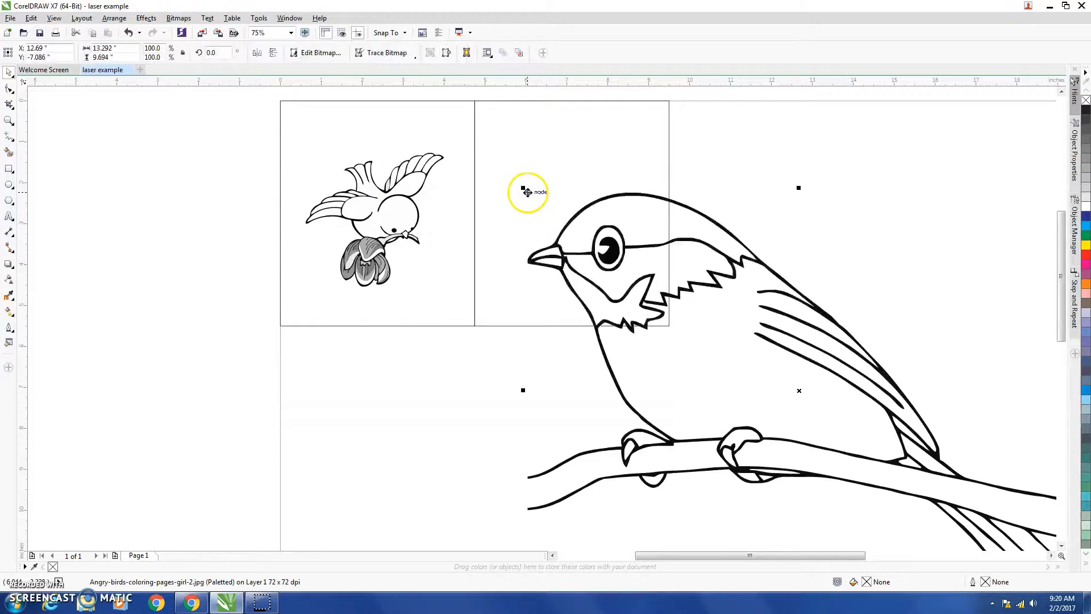
drag(713, 331, 657, 293)
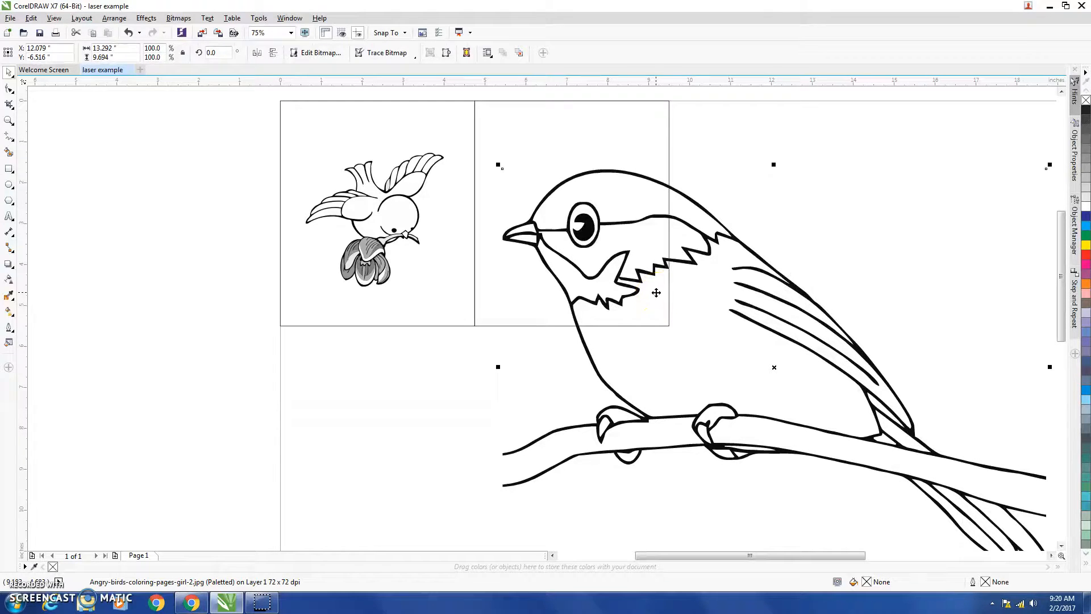
Step: Try a Quick Trace on the perched bird bitmap and undo it
click(391, 53)
click(406, 67)
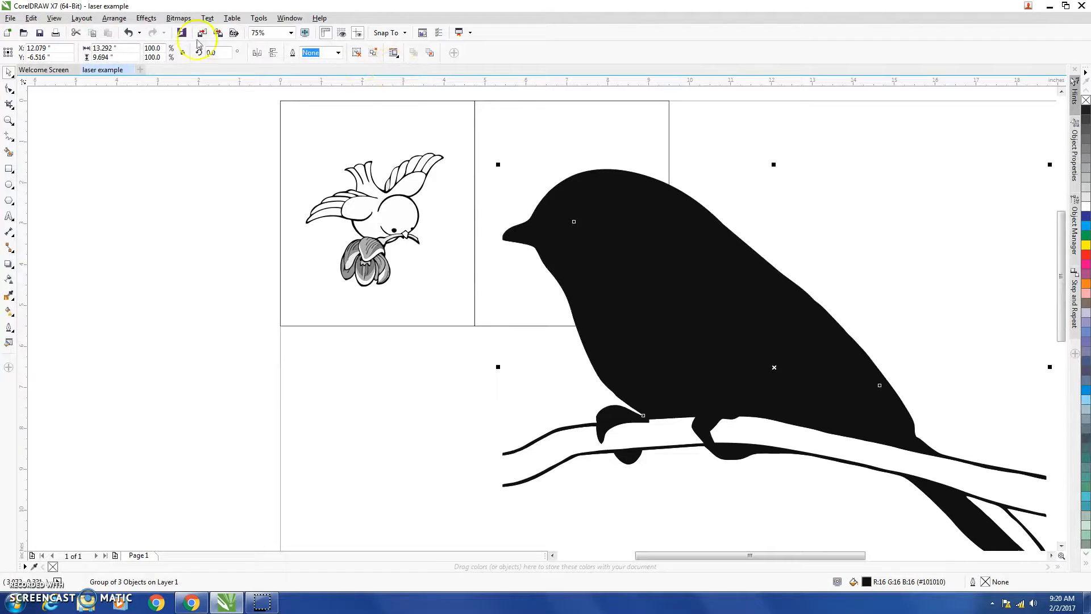
click(128, 33)
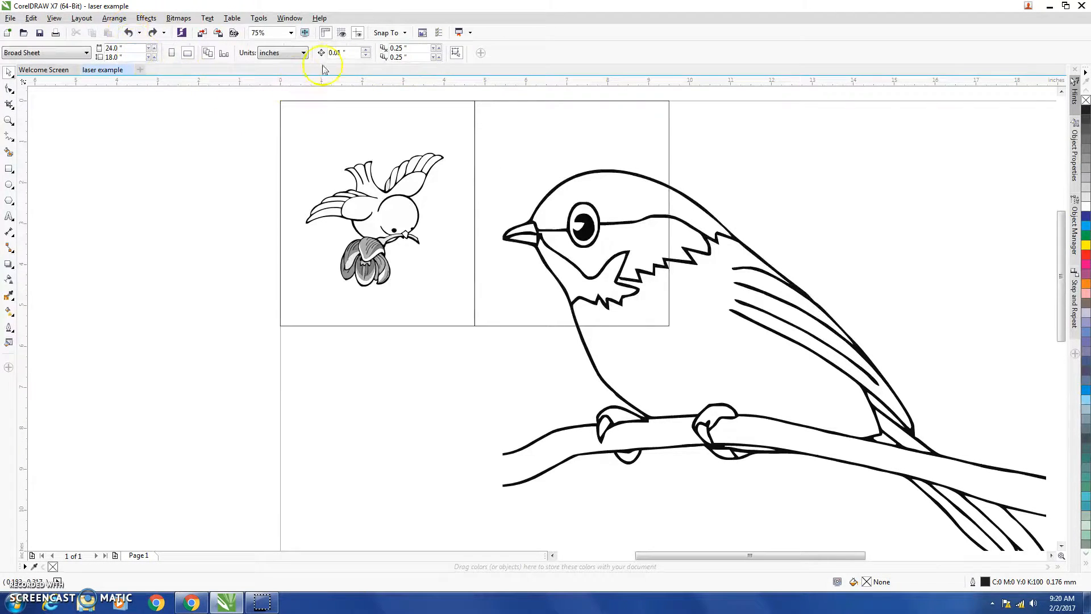
Step: Preview a Centerline Trace of the perched bird bitmap as a line drawing and discard it
click(653, 204)
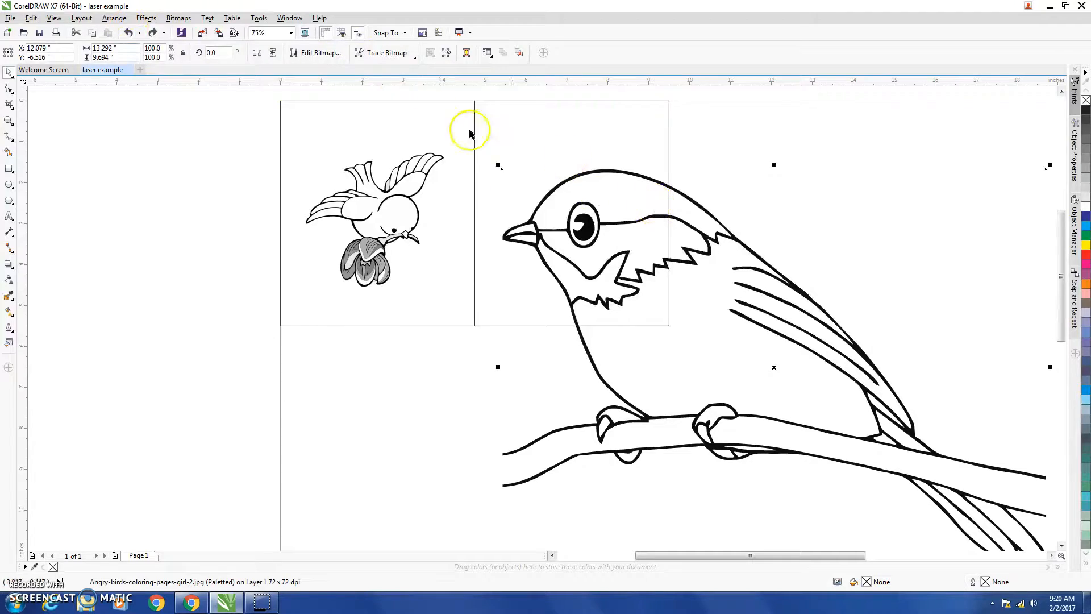
click(377, 91)
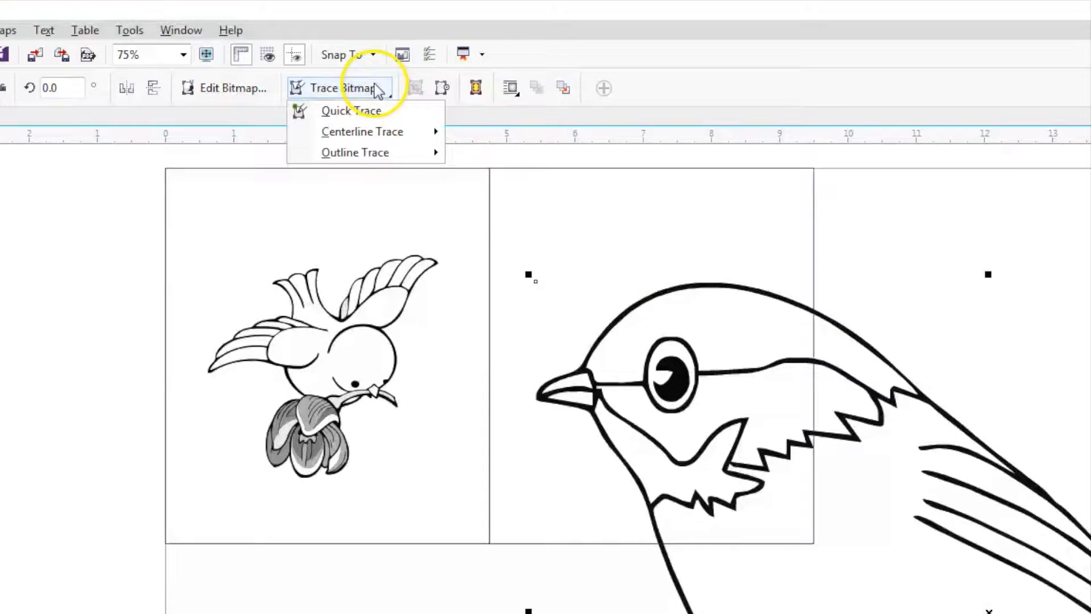
mouse_move(387, 136)
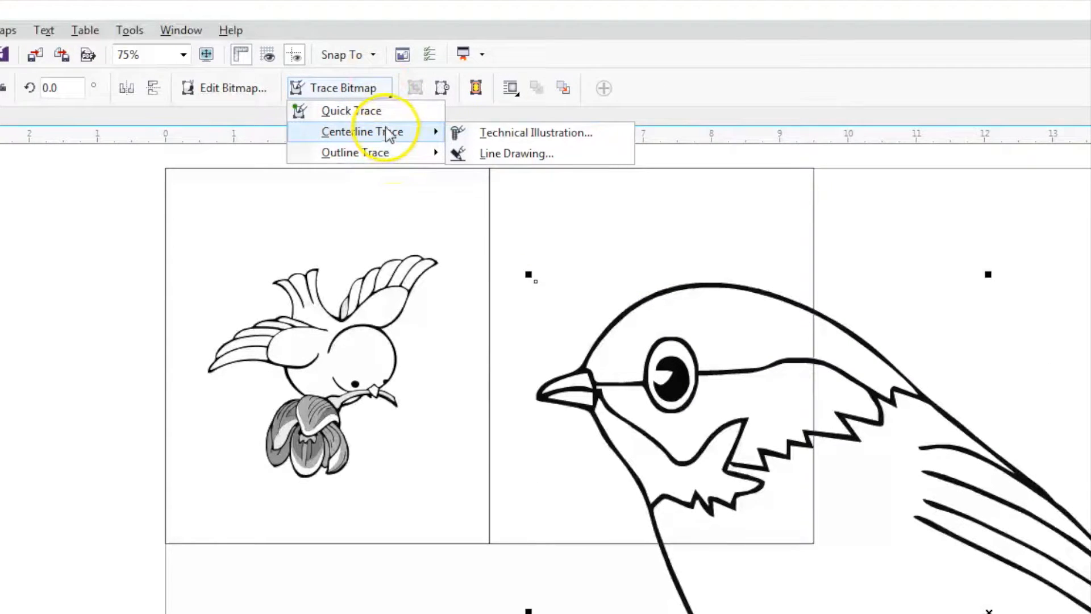
click(510, 154)
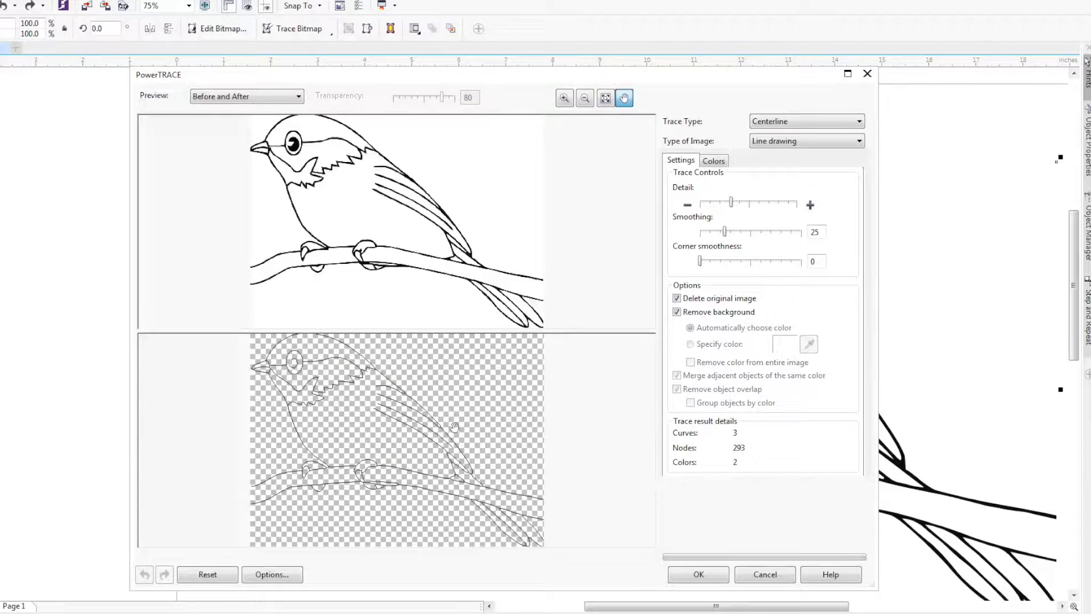
click(764, 574)
Step: Outline-trace the perched bird bitmap as a high quality image, deleting the original image and removing the background
click(309, 30)
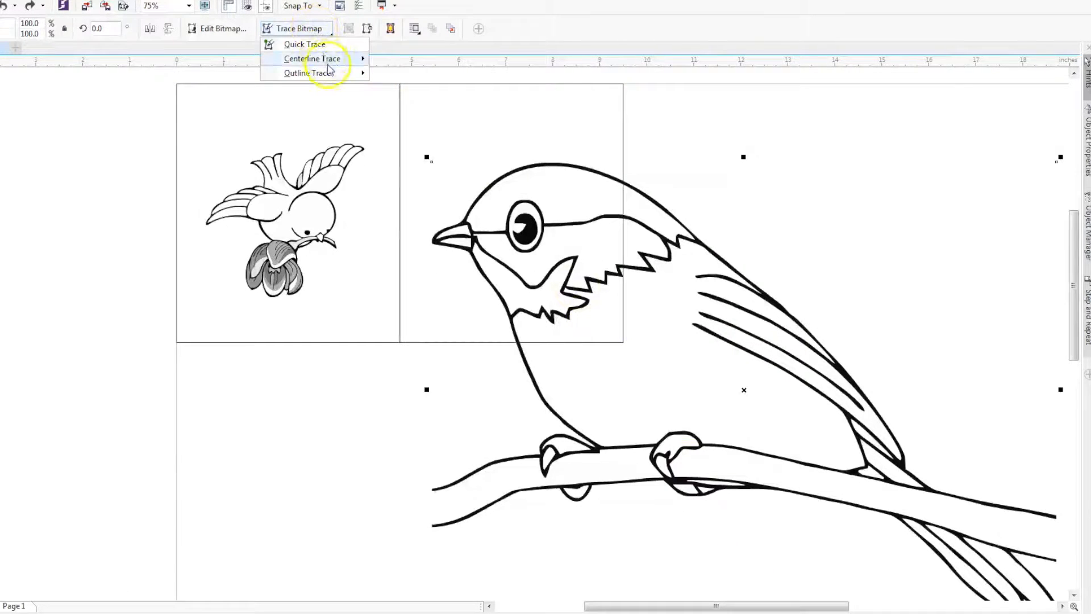
mouse_move(341, 72)
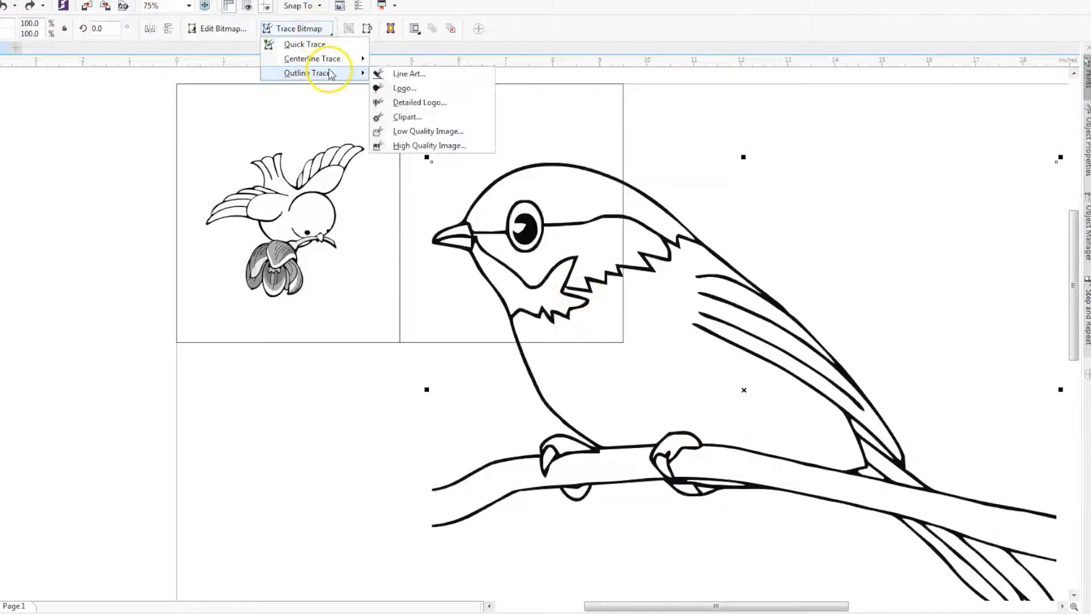
click(450, 146)
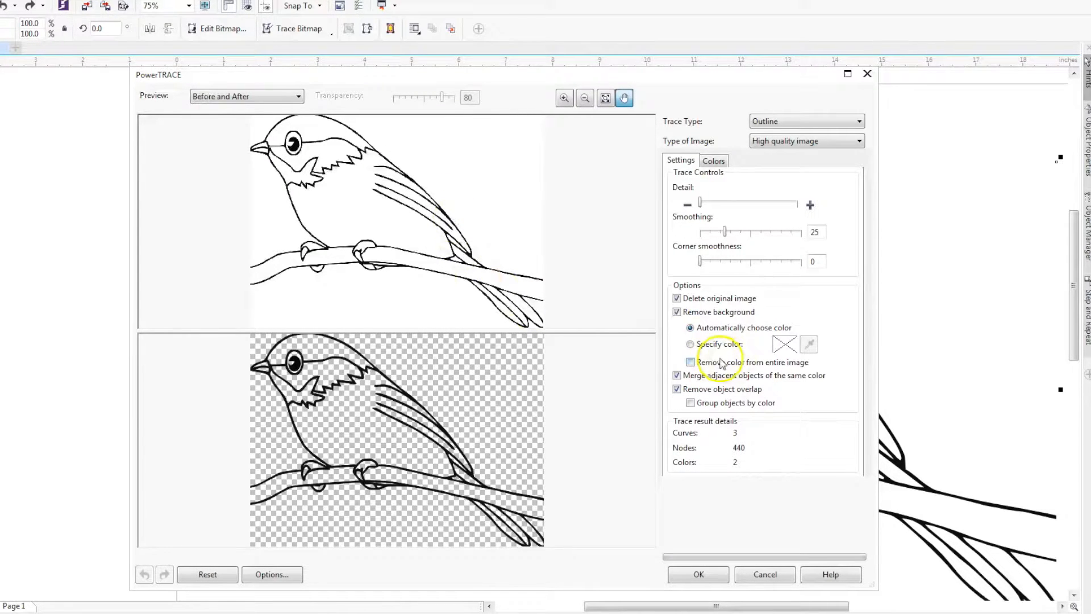
click(677, 312)
click(677, 297)
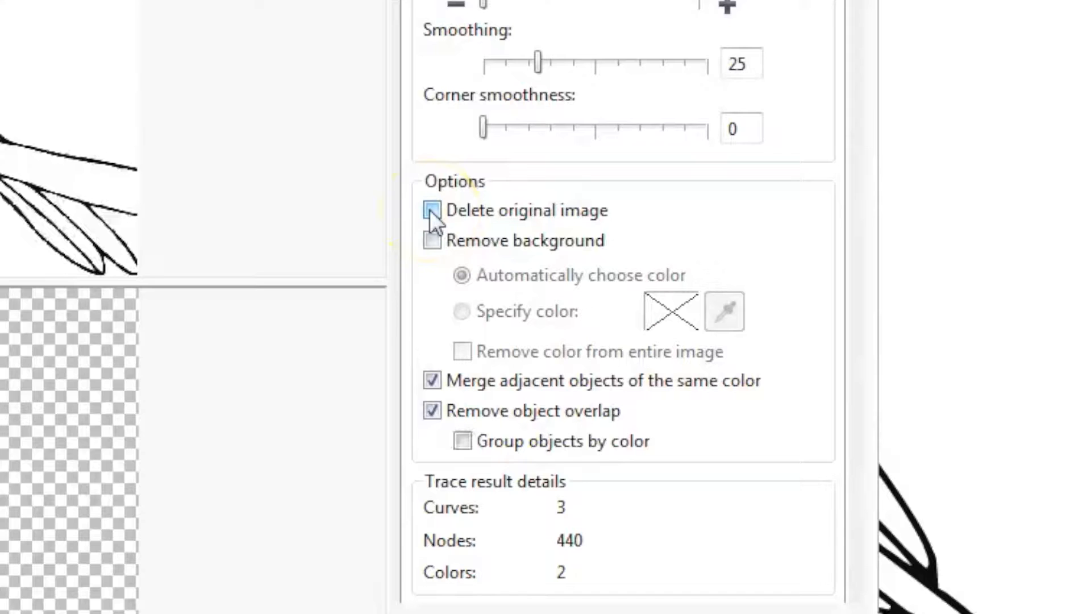
click(432, 210)
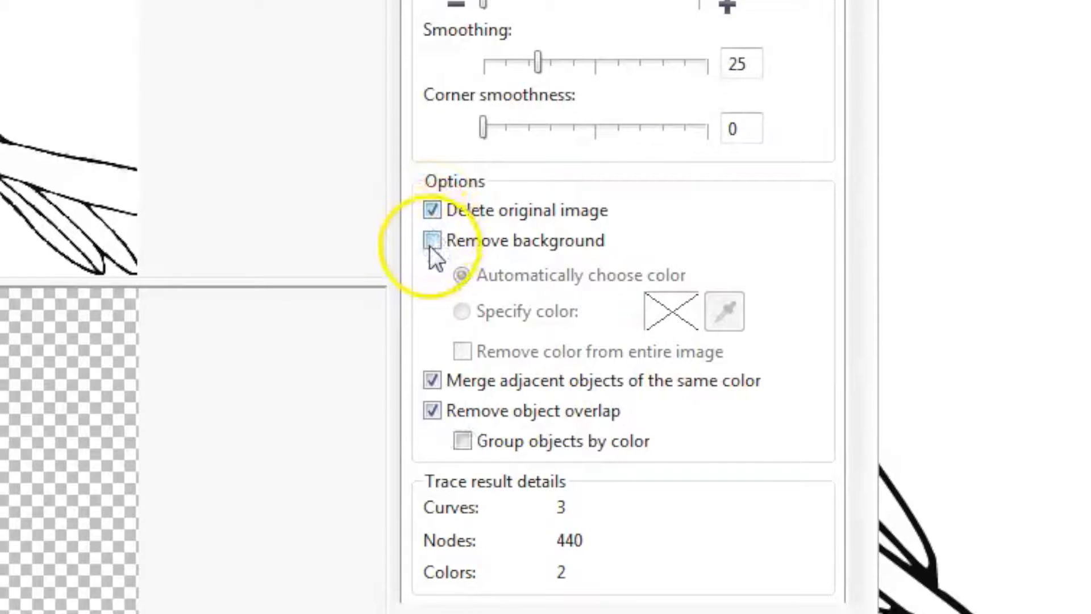
click(430, 245)
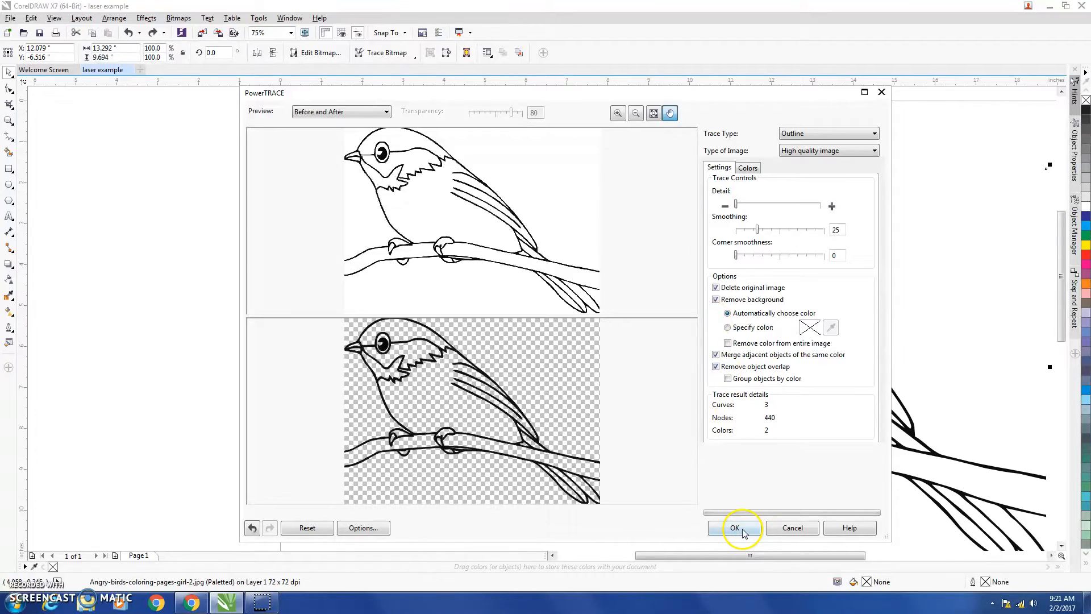
click(732, 526)
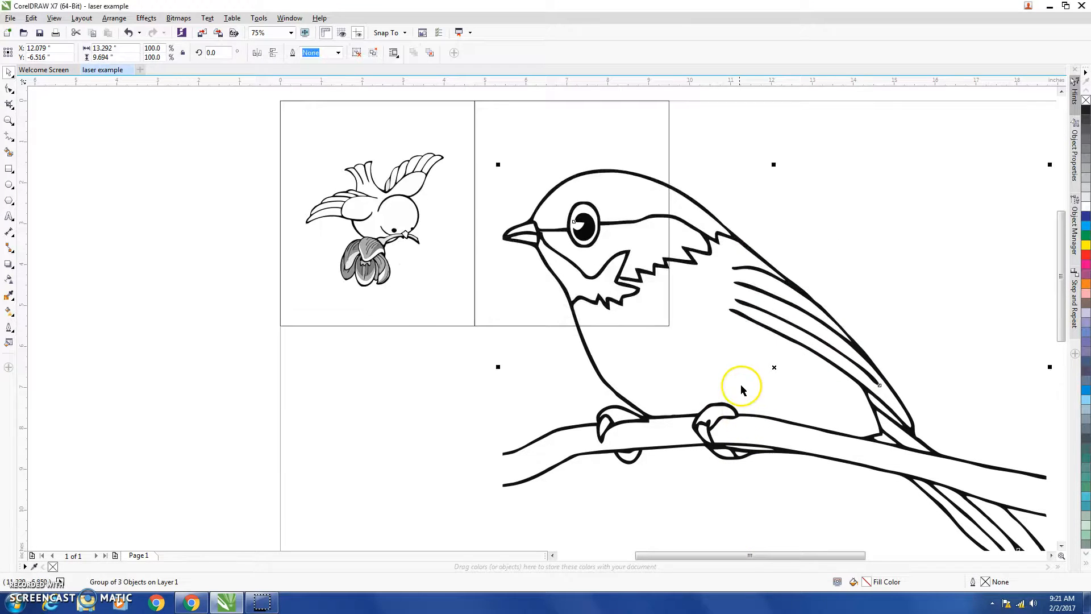
click(770, 353)
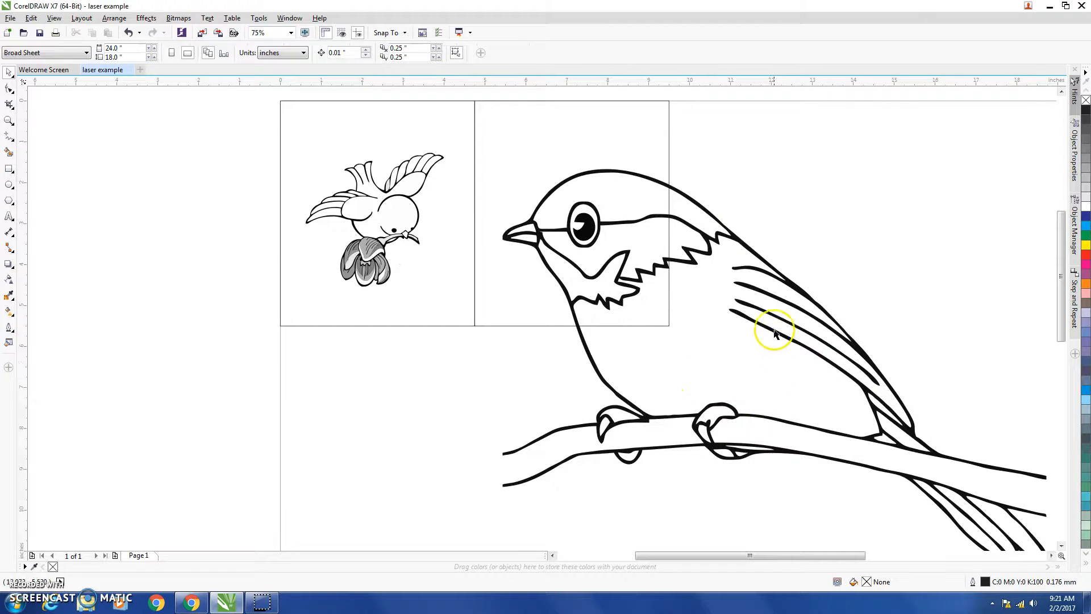
Step: Shrink the traced perched bird proportionally to about 5.35 by 3.9 inches
click(813, 270)
mouse_move(775, 367)
mouse_down()
mouse_move(714, 343)
mouse_move(755, 344)
mouse_move(736, 339)
mouse_up()
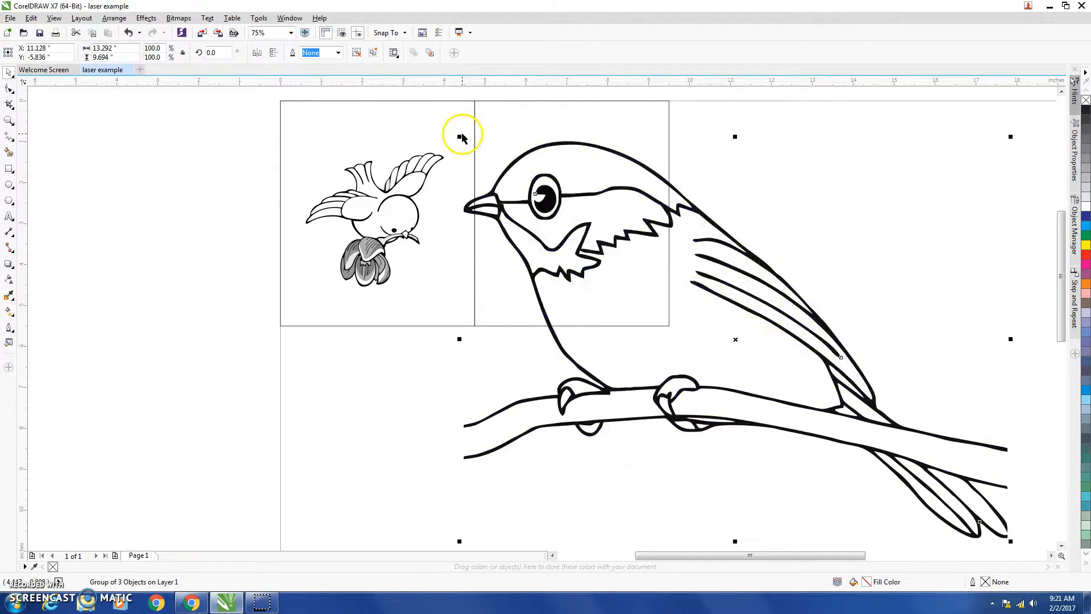
drag(459, 338, 734, 357)
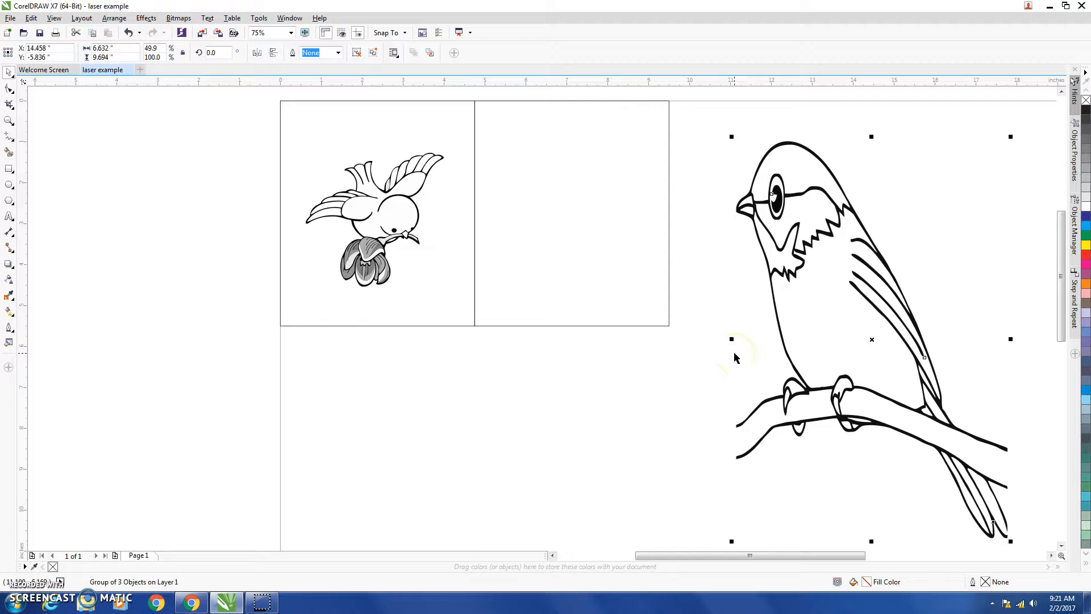
click(129, 32)
drag(459, 136, 711, 374)
drag(887, 450, 774, 364)
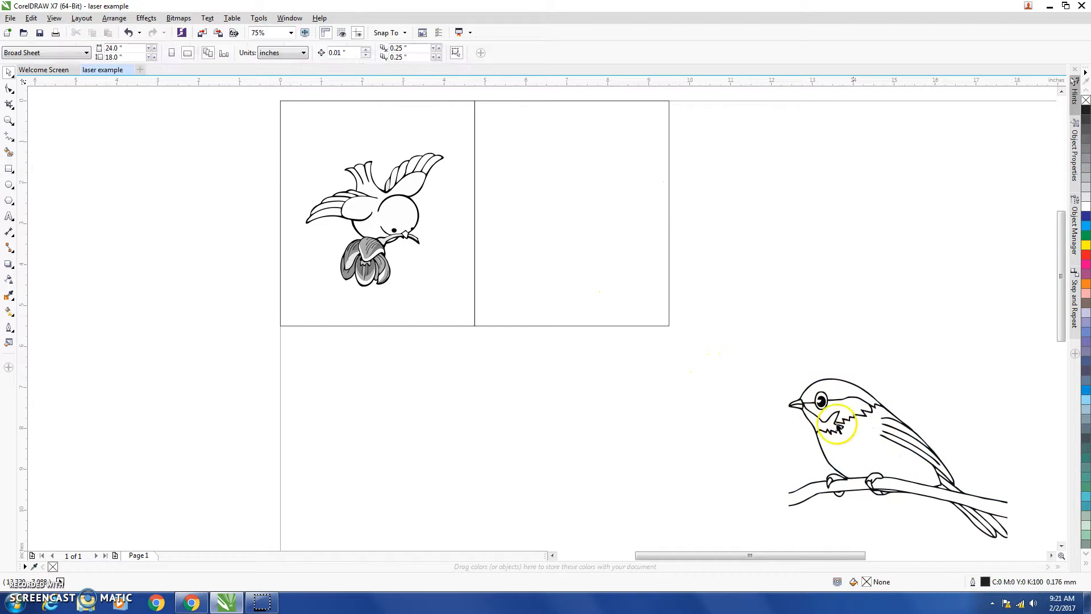
Step: Shrink the traced perched bird to about 3.97 by 2.89 inches and fit it inside the second rectangle
click(900, 434)
drag(899, 458, 571, 212)
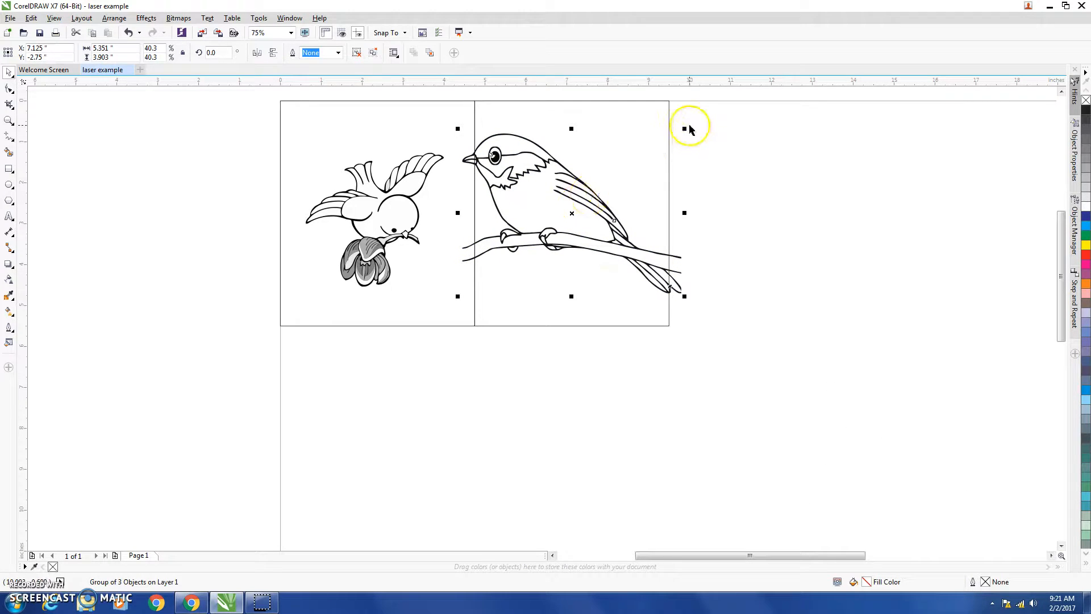
drag(684, 127, 628, 170)
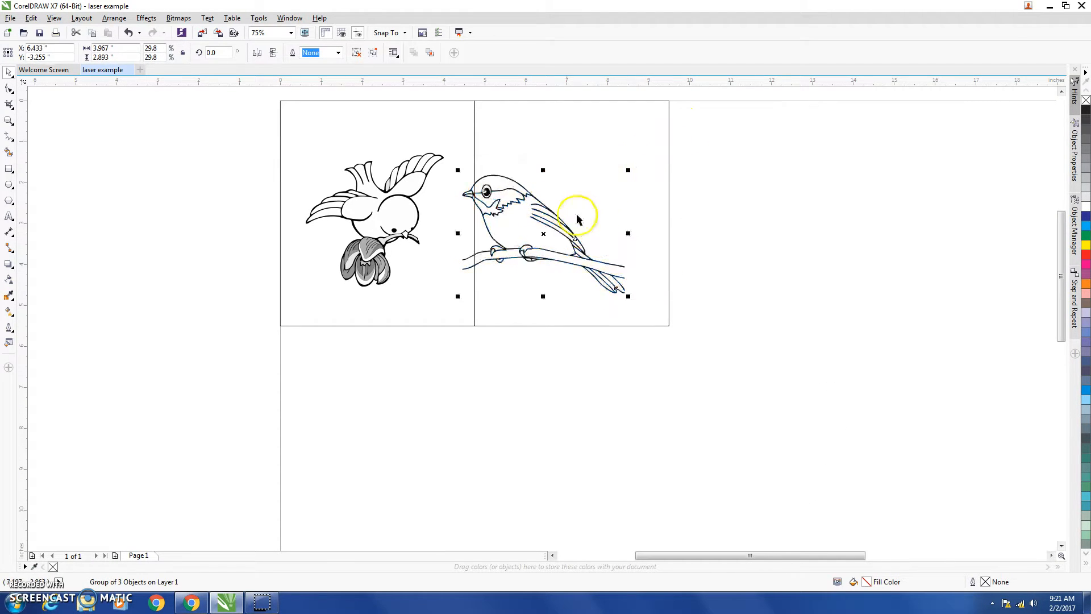
drag(541, 236, 575, 211)
click(392, 300)
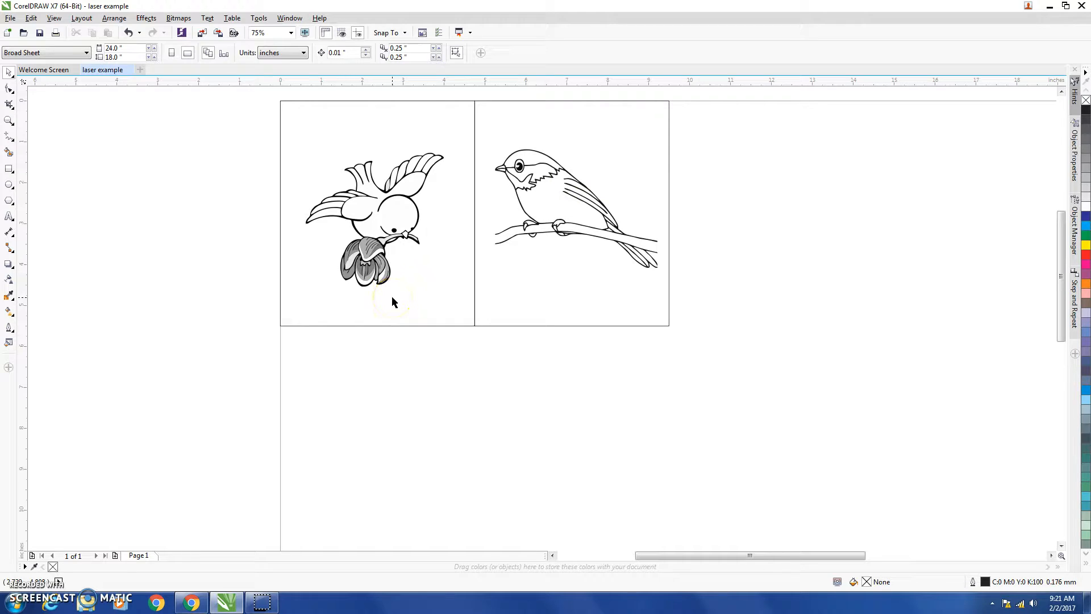
Step: Import Iowa_Hawkeyes12.jpg from the Desktop and place it below the two rectangles
click(10, 18)
click(66, 196)
scroll(344, 187, down, 5)
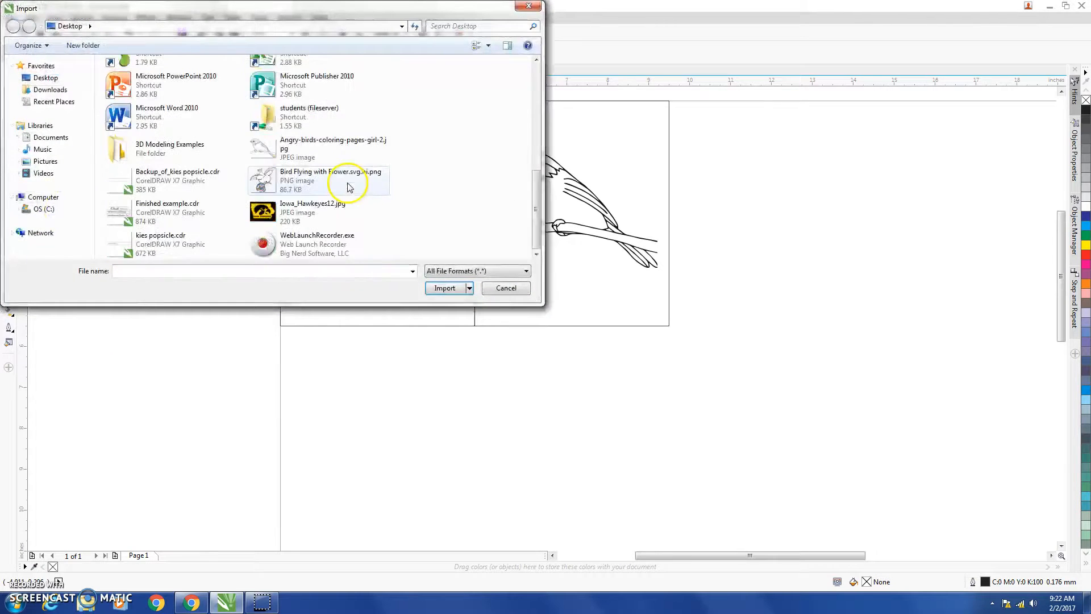
click(320, 212)
click(445, 288)
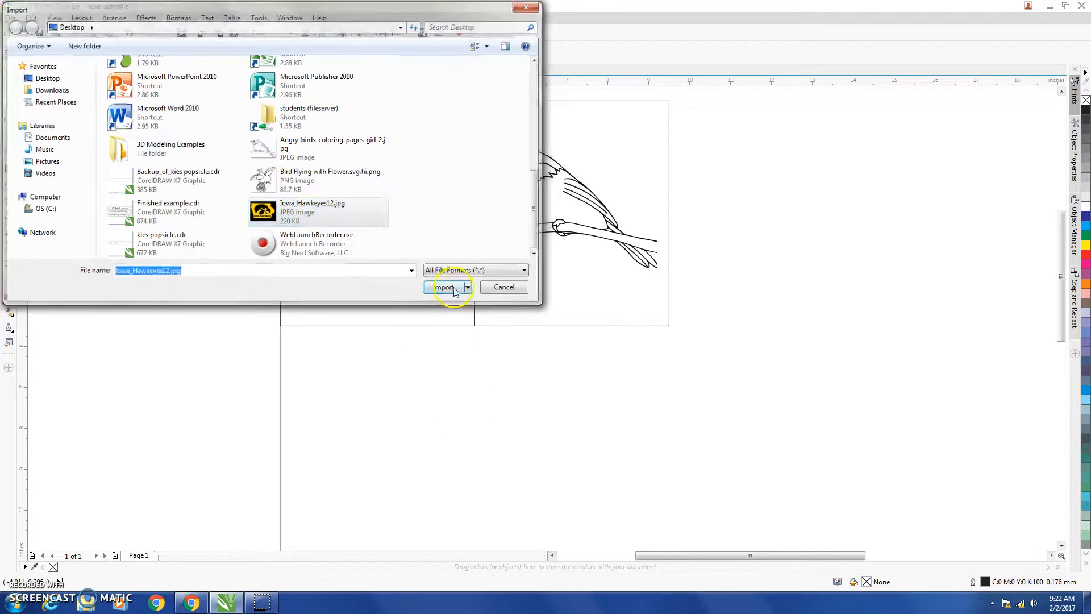
click(452, 357)
scroll(770, 409, down, 4)
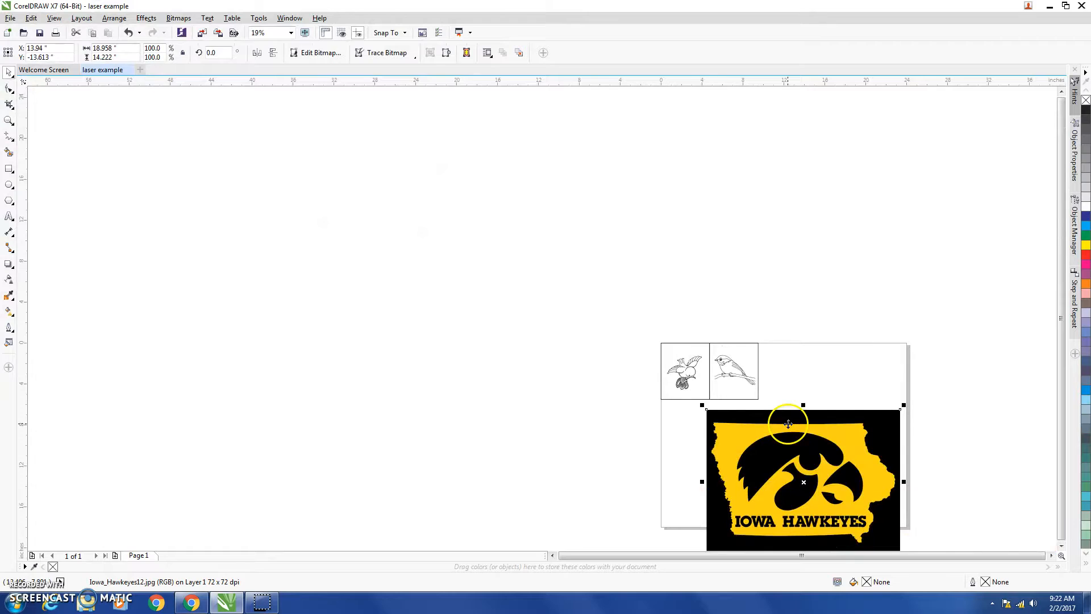
scroll(910, 508, up, 4)
scroll(910, 508, down, 2)
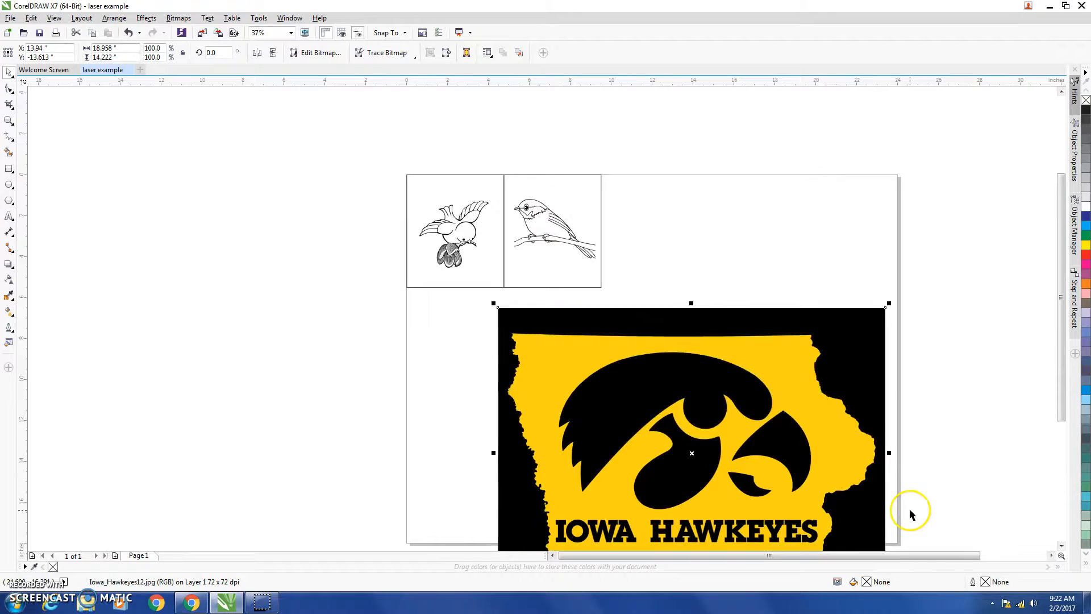
Step: Outline-trace the Iowa Hawkeyes bitmap as a detailed logo, deleting the original image and removing the background
drag(1061, 373, 1061, 404)
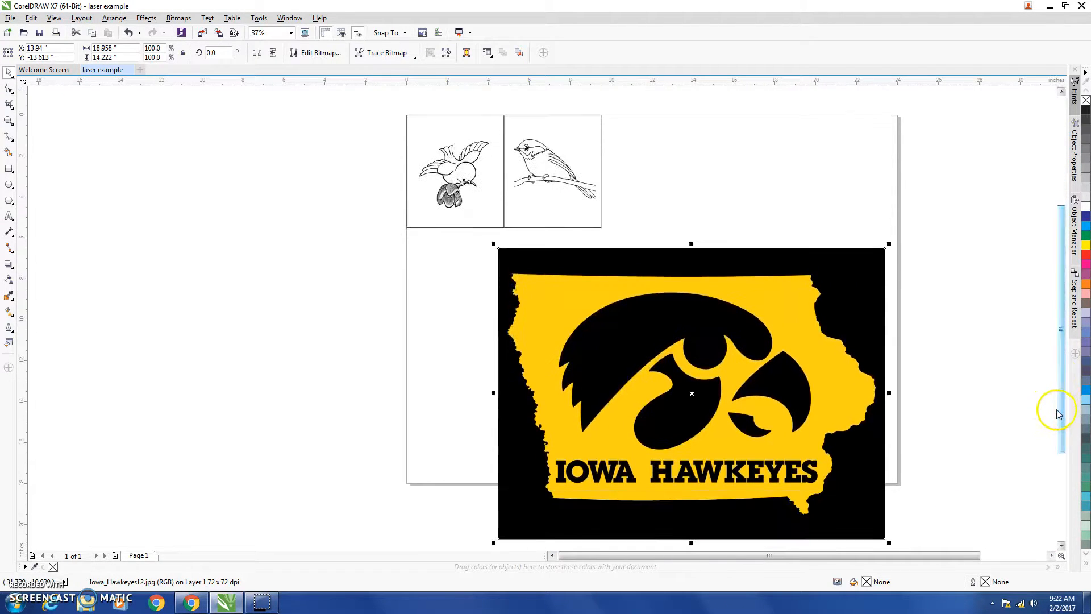
drag(694, 391, 689, 359)
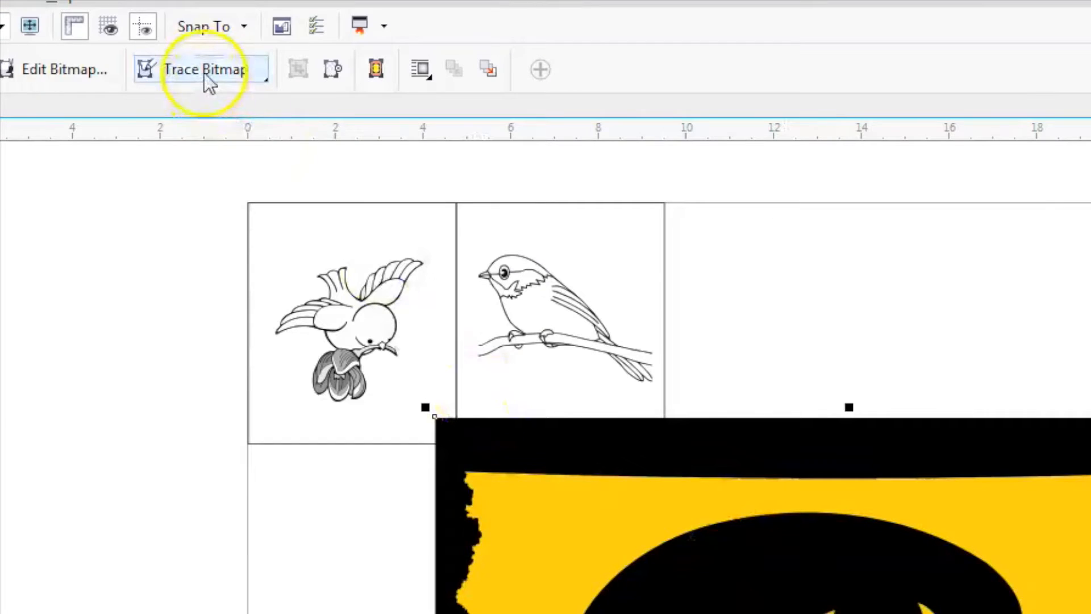
click(388, 54)
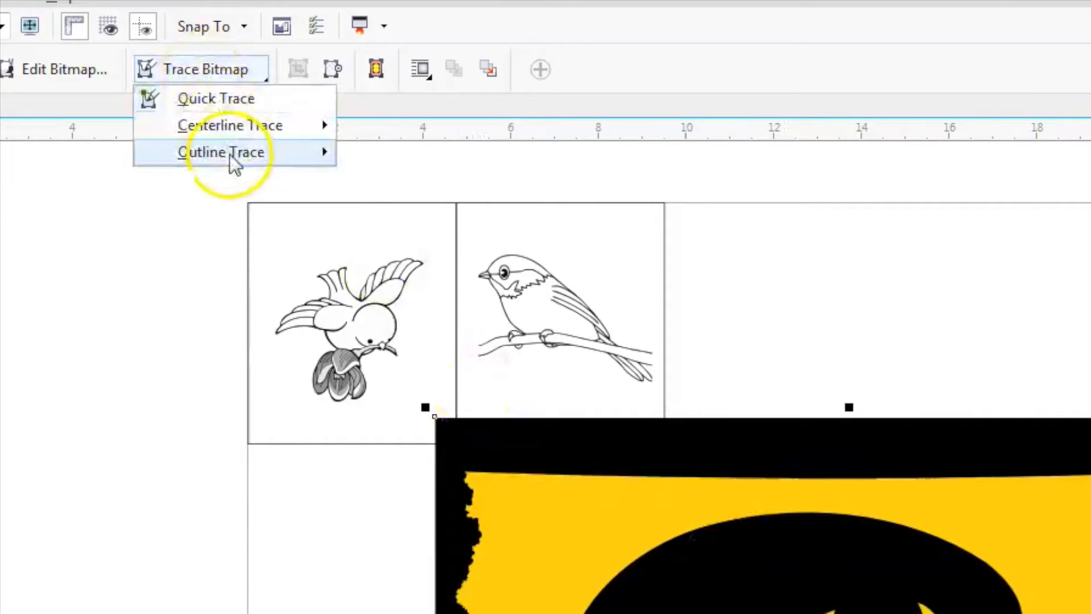
mouse_move(253, 155)
click(469, 206)
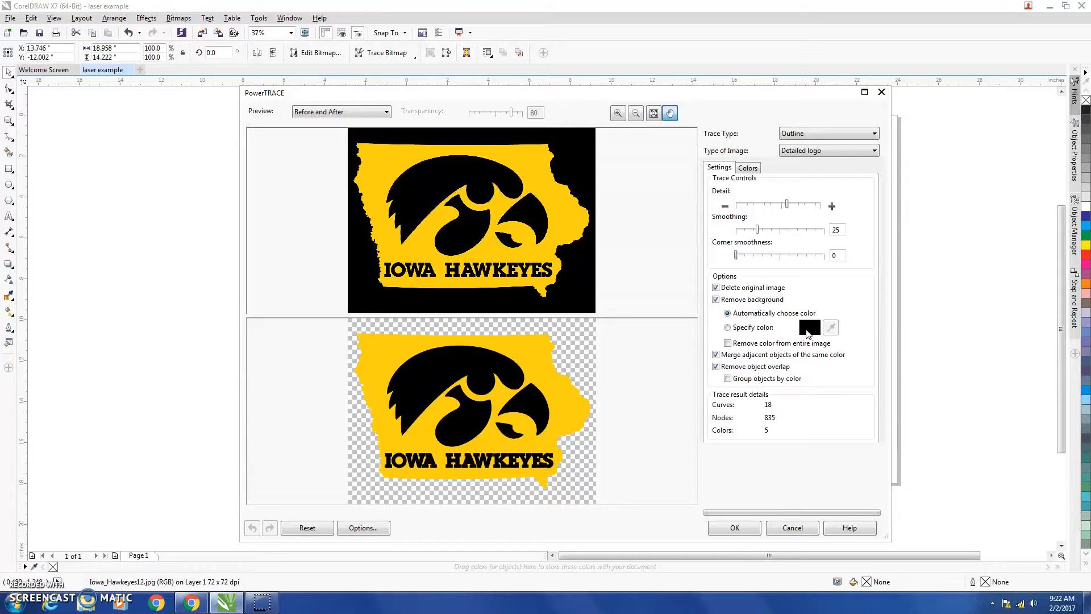
click(745, 593)
Step: Shrink the traced Hawkeyes logo proportionally to about 8.65 by 5.65 inches and place it just below the two rectangles
mouse_move(678, 376)
mouse_down()
mouse_move(750, 372)
mouse_move(666, 359)
mouse_up()
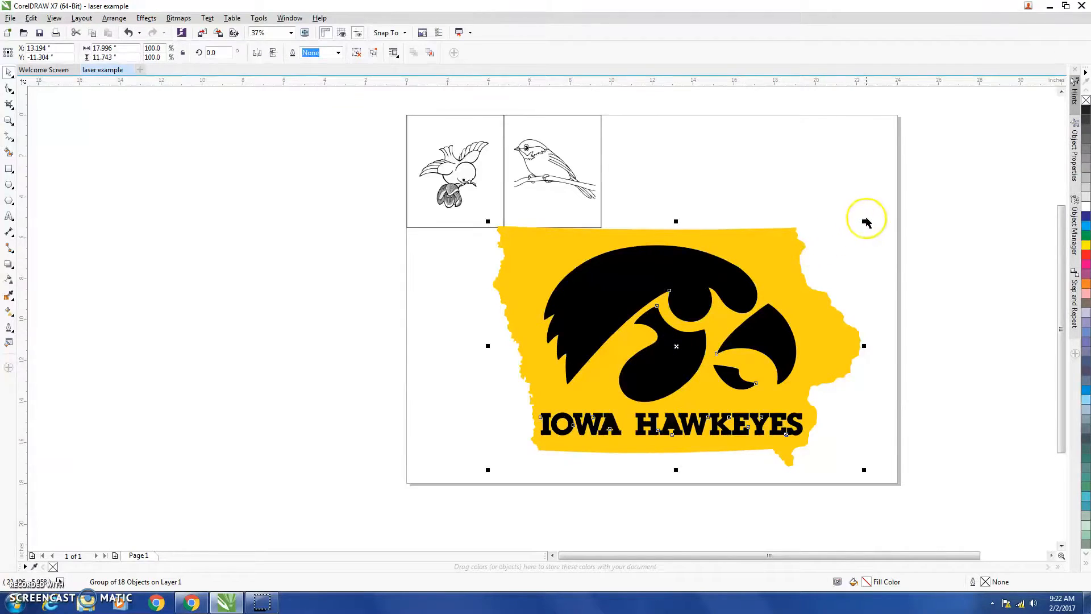
drag(864, 221, 671, 347)
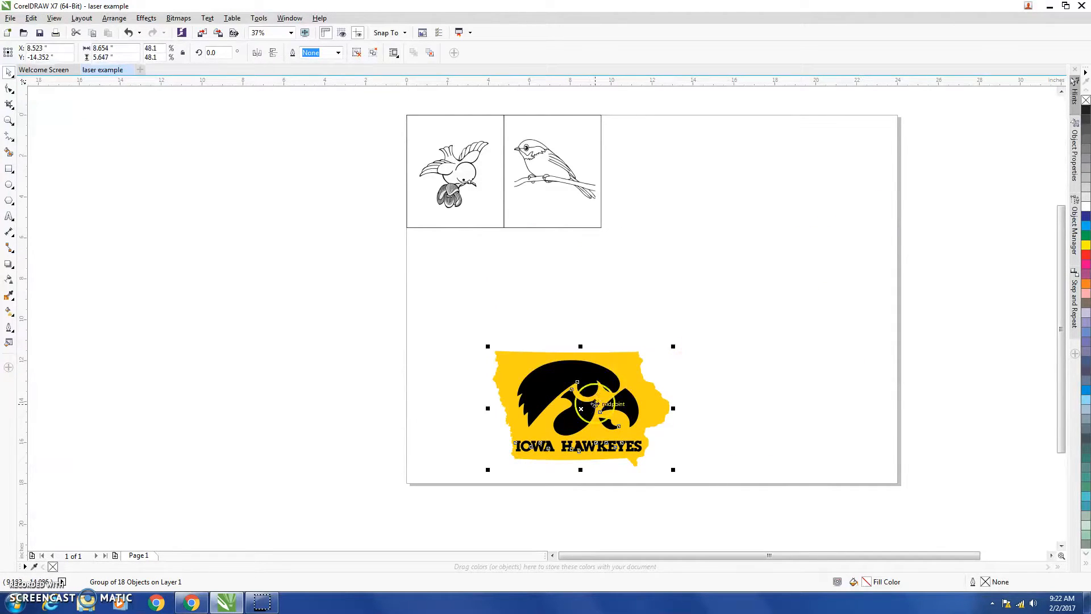
drag(581, 410, 554, 298)
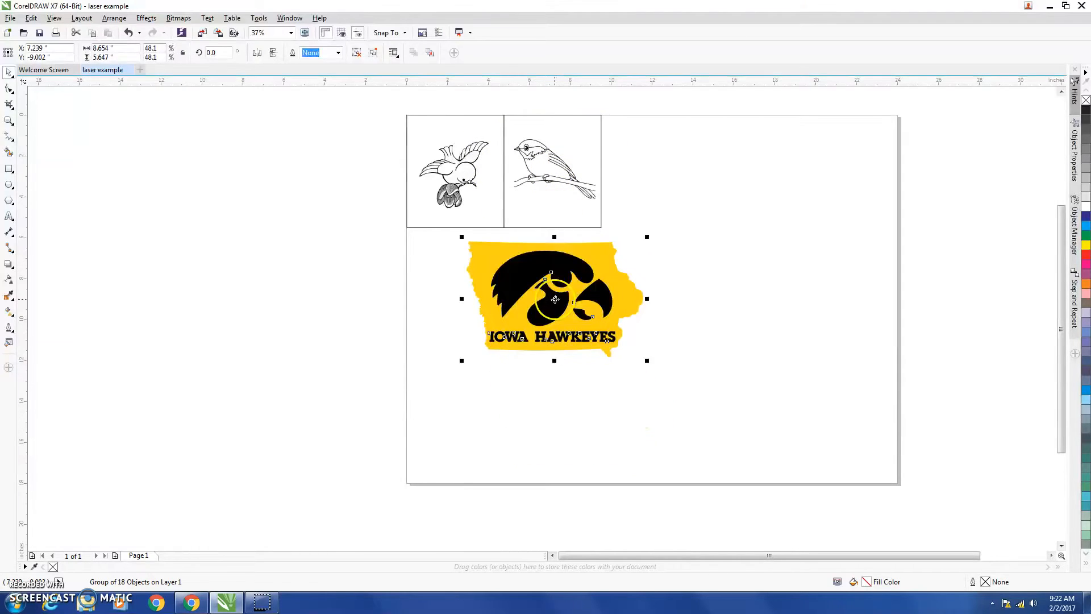
Step: Ungroup the traced Hawkeyes logo into its separate objects and deselect them
click(687, 282)
click(585, 293)
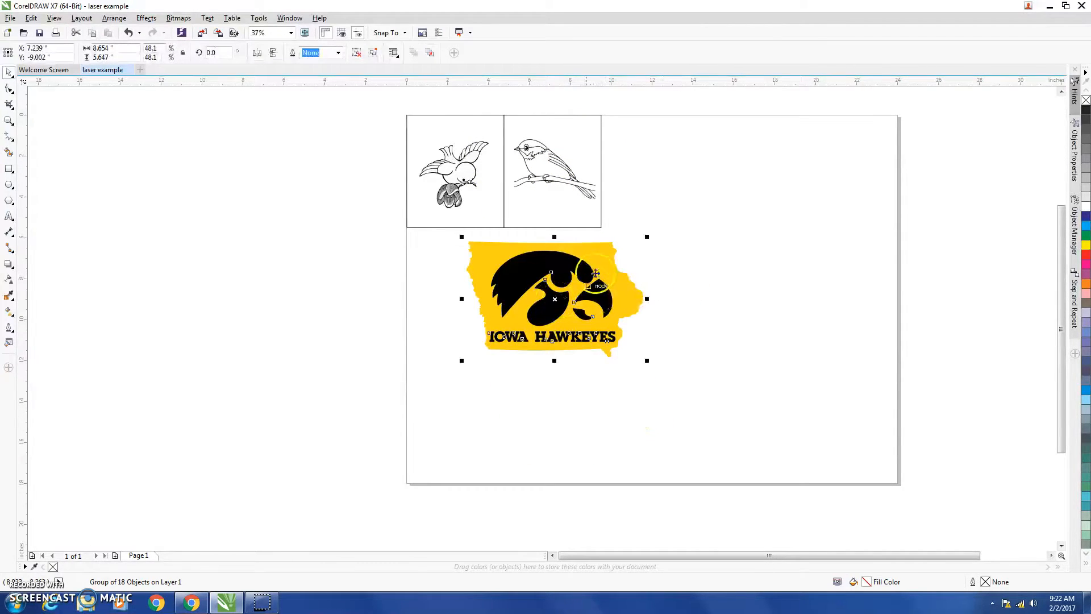
scroll(584, 298, up, 2)
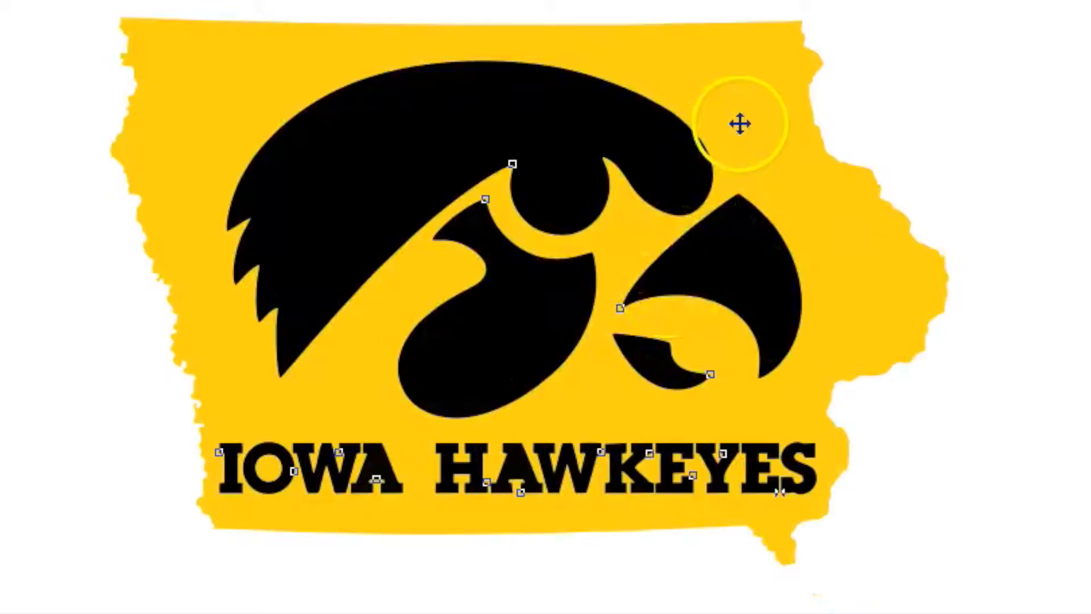
click(615, 228)
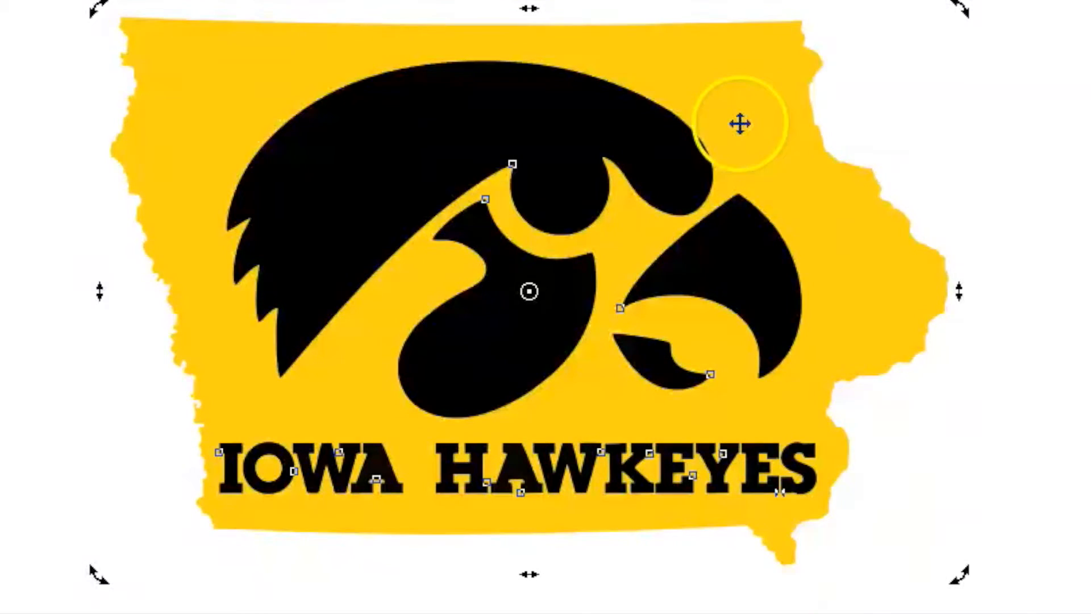
right_click(615, 229)
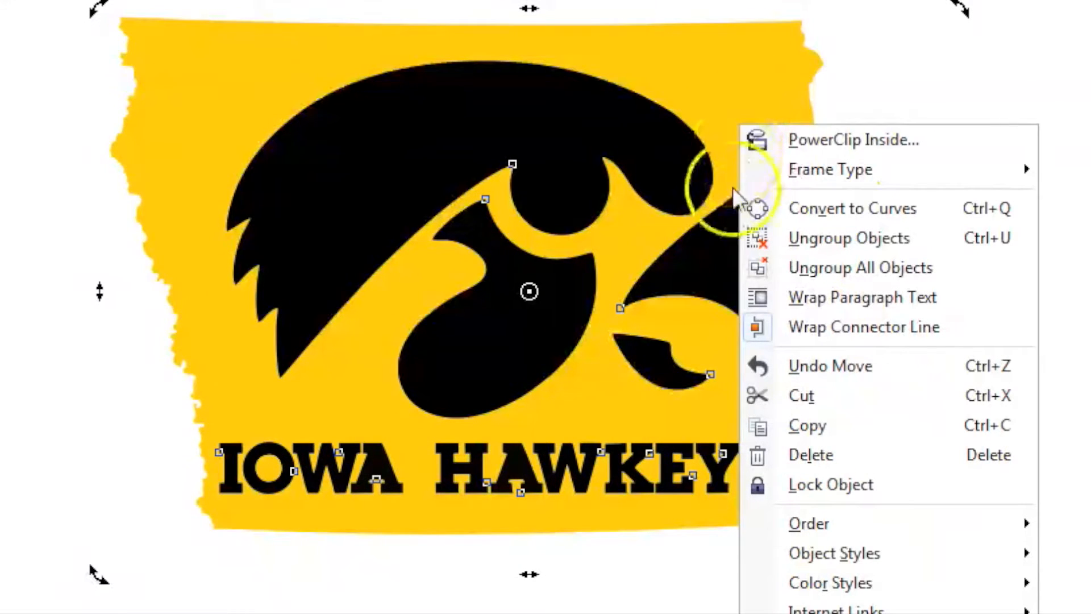
click(820, 238)
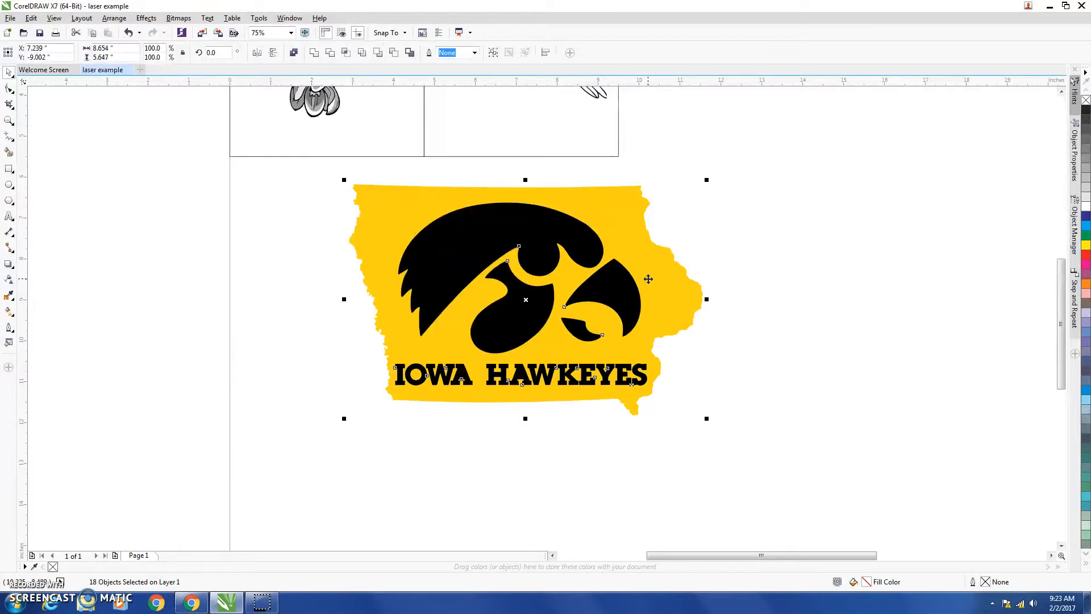
click(792, 276)
Step: Try moving the yellow state shape sideways out from under the black shapes, and undo the move
click(608, 244)
drag(610, 244, 725, 243)
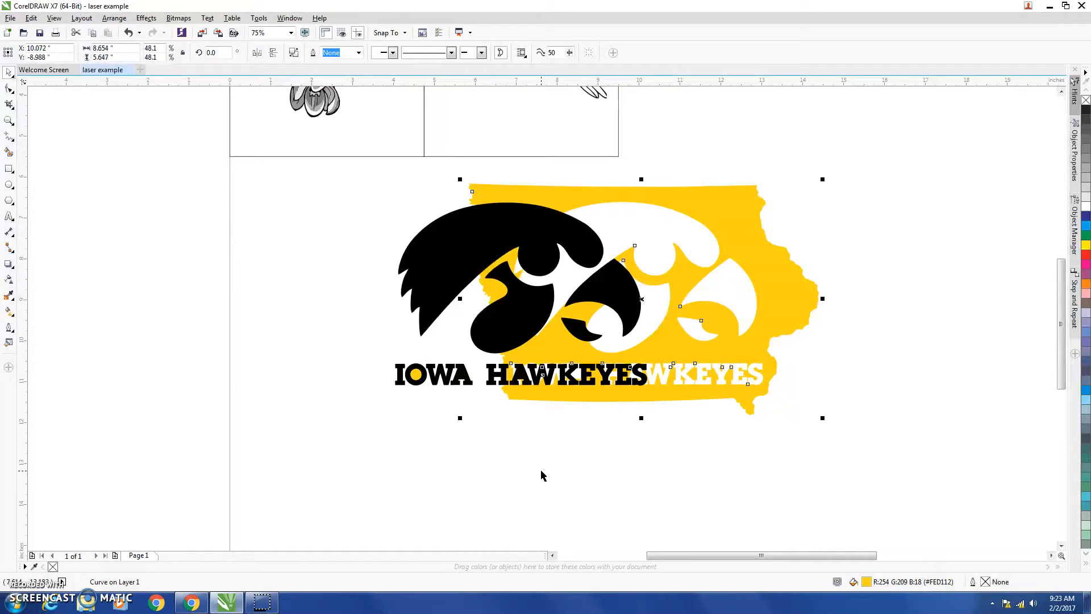
key(ctrl+z)
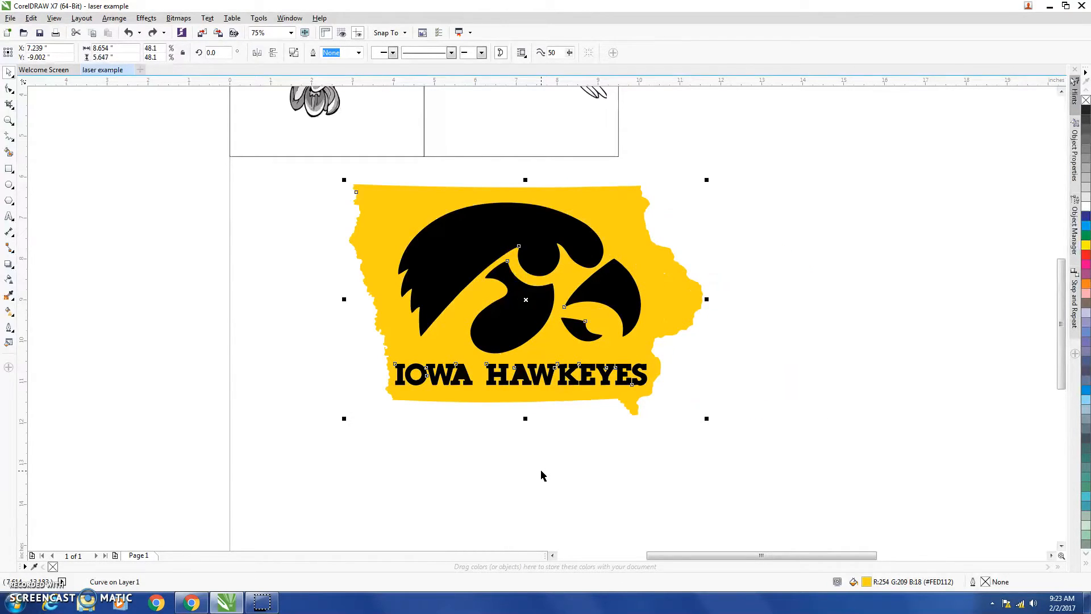
Step: Delete the four black shapes that form the Hawkeye head, leaving the yellow cutout
click(449, 251)
key(Delete)
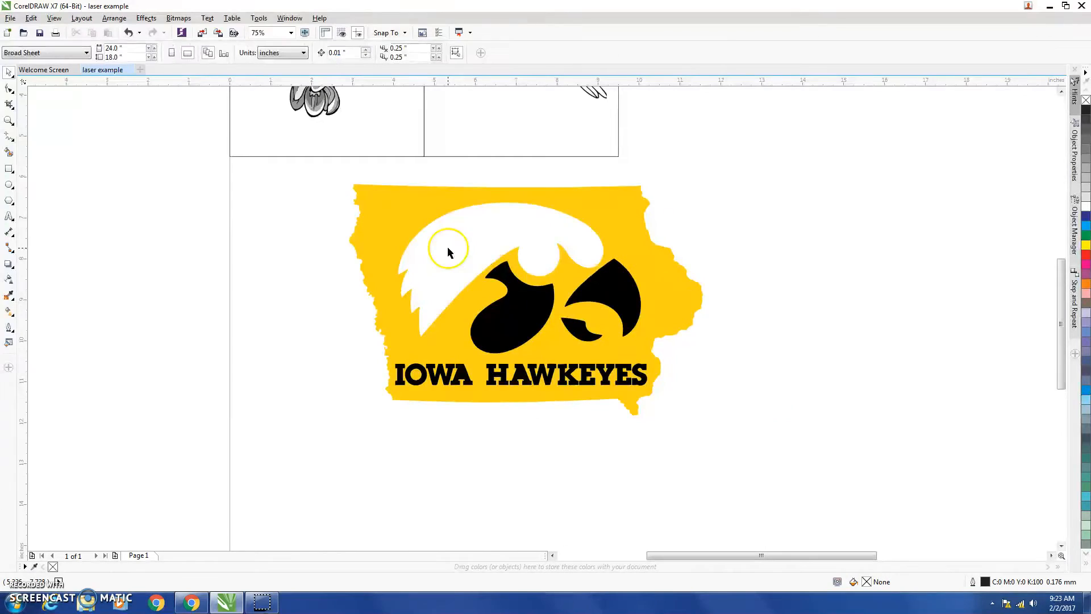
click(522, 316)
key(Delete)
click(619, 285)
key(Delete)
click(585, 333)
key(Delete)
Step: Delete every black letter of the IOWA HAWKEYES text, leaving only the yellow shapes
click(588, 375)
key(Delete)
click(606, 375)
key(Delete)
click(623, 375)
key(Delete)
click(642, 375)
key(Delete)
click(567, 375)
key(Delete)
click(548, 378)
key(Delete)
click(520, 375)
key(Delete)
click(498, 375)
key(Delete)
click(455, 378)
key(Delete)
click(437, 375)
key(Delete)
click(426, 375)
key(Delete)
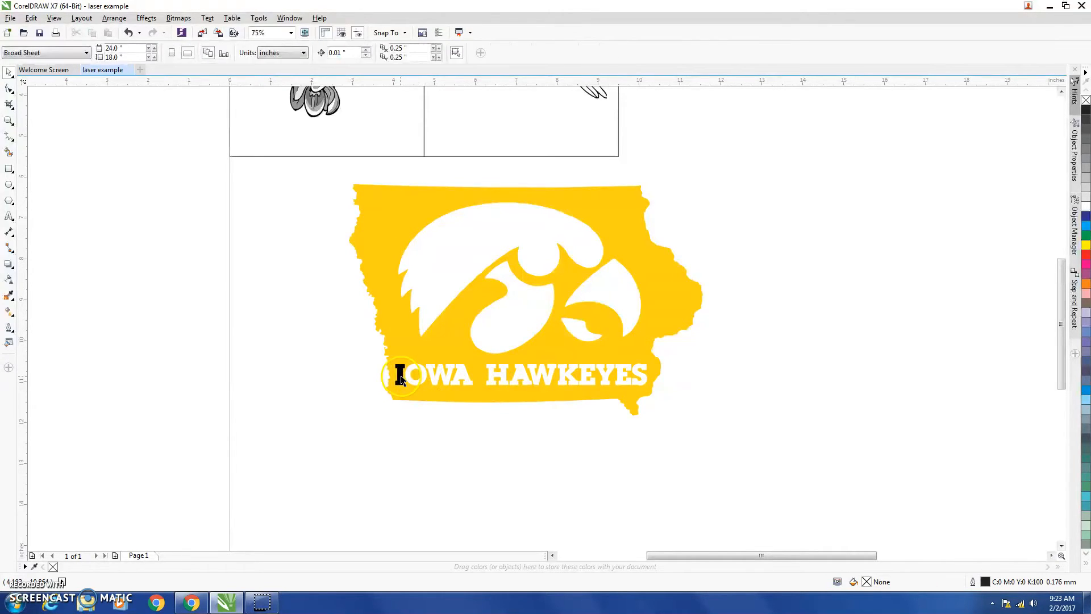
click(399, 375)
key(Delete)
Step: Select all the remaining yellow logo shapes and group them into one object
drag(319, 166, 761, 458)
right_click(515, 261)
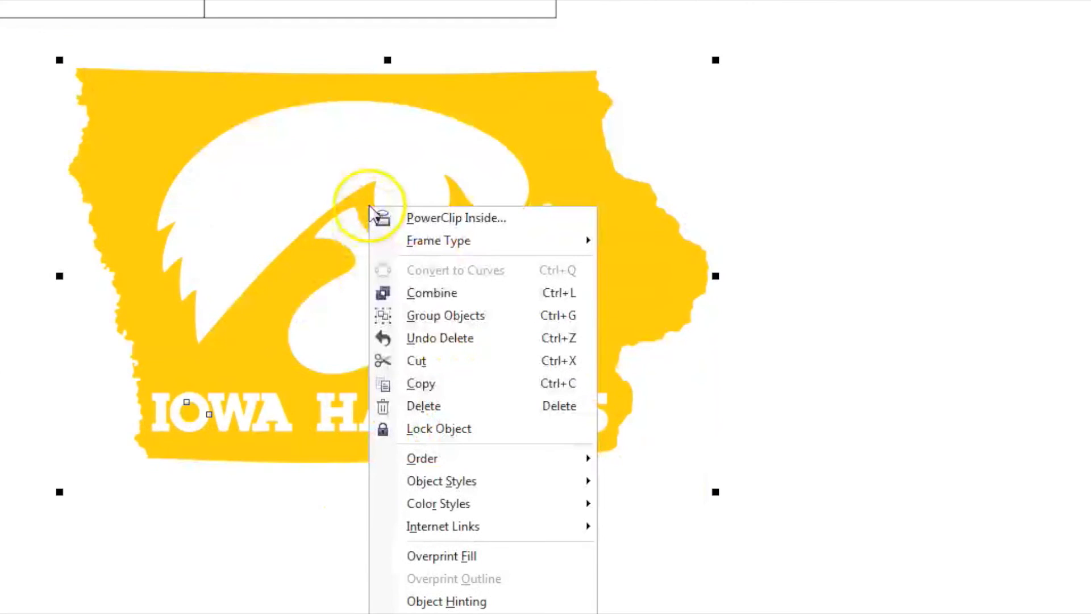
click(434, 323)
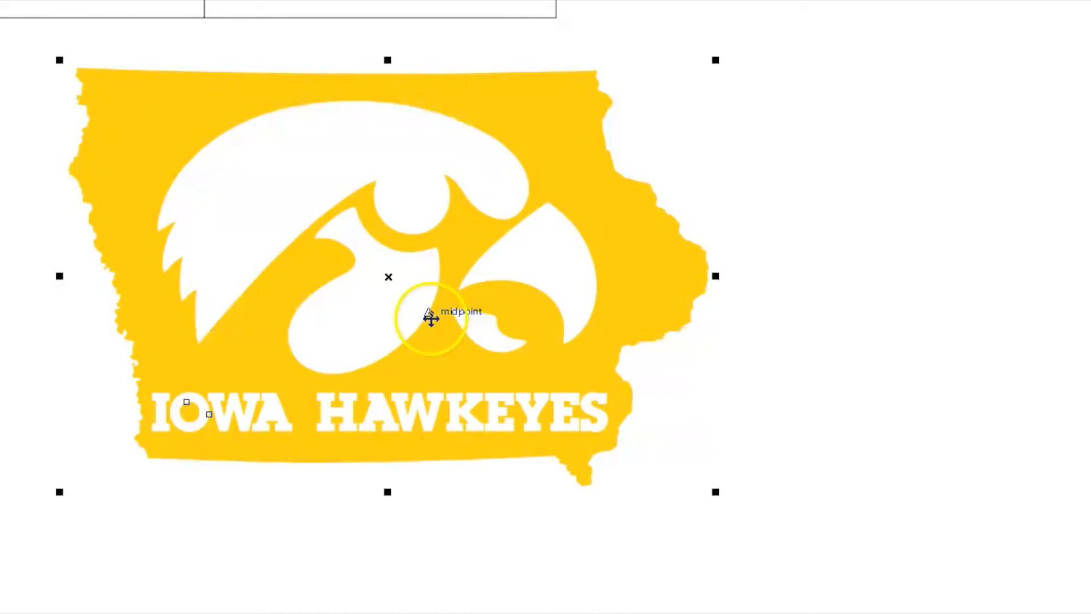
click(421, 292)
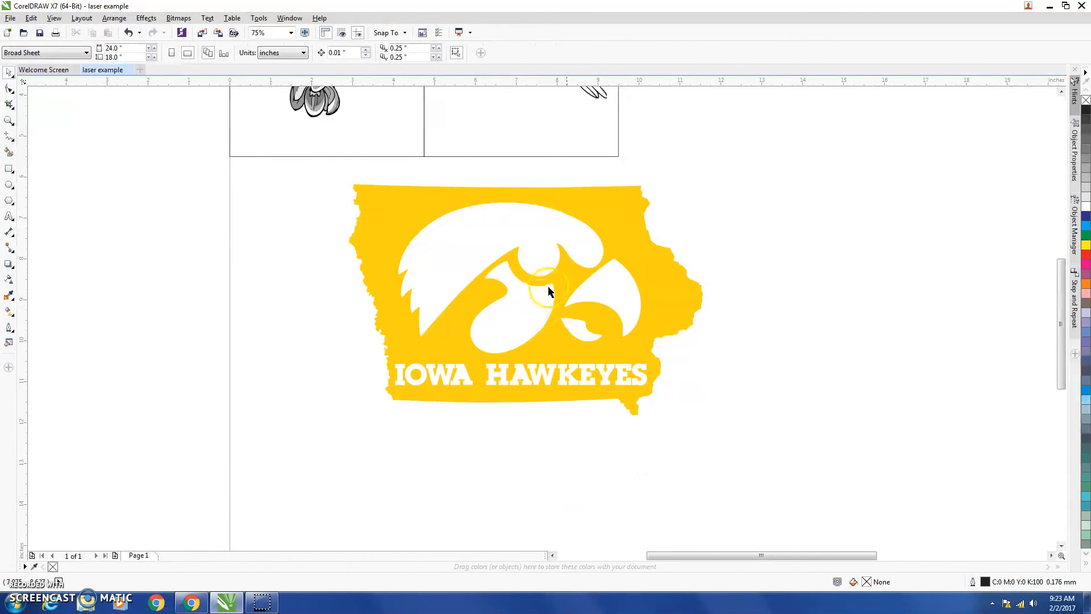
Step: Shrink the grouped yellow Hawkeyes logo proportionally to about 4.61 by 3.01 inches
click(566, 294)
mouse_move(556, 294)
mouse_down()
mouse_move(682, 293)
mouse_move(556, 292)
mouse_up()
drag(702, 176, 531, 285)
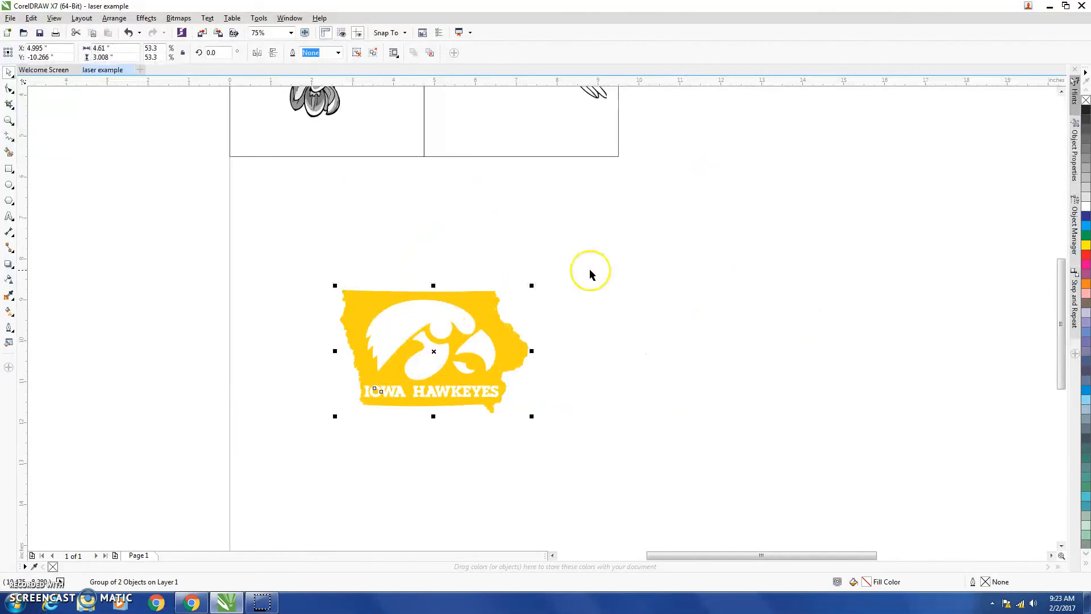
scroll(710, 271, up, 1)
scroll(709, 272, down, 1)
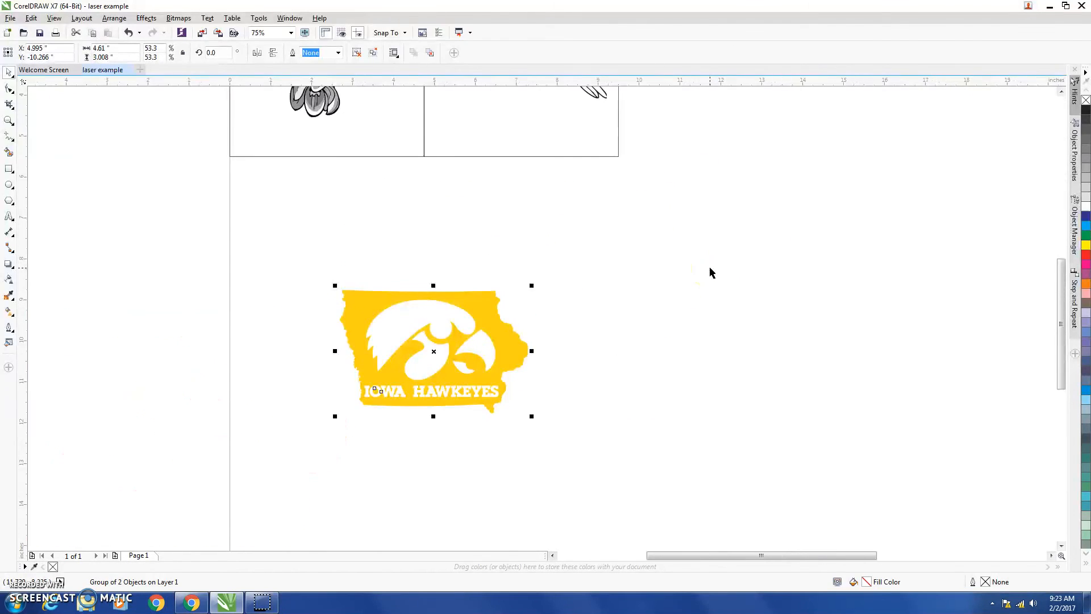